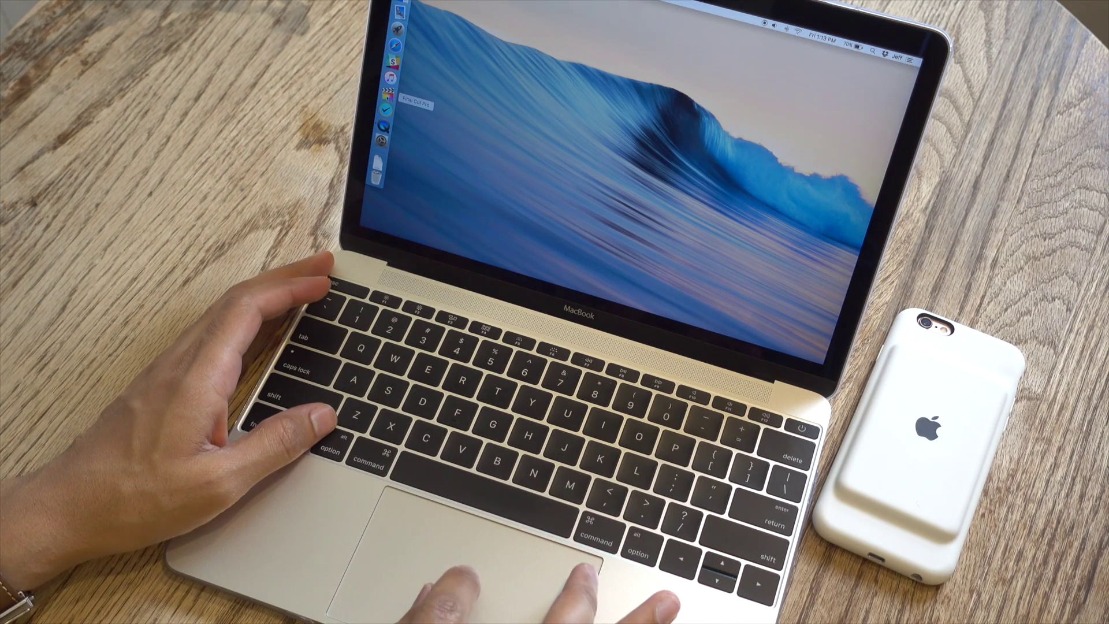
Launch Final Cut Pro X from the Dock icon.
click(393, 96)
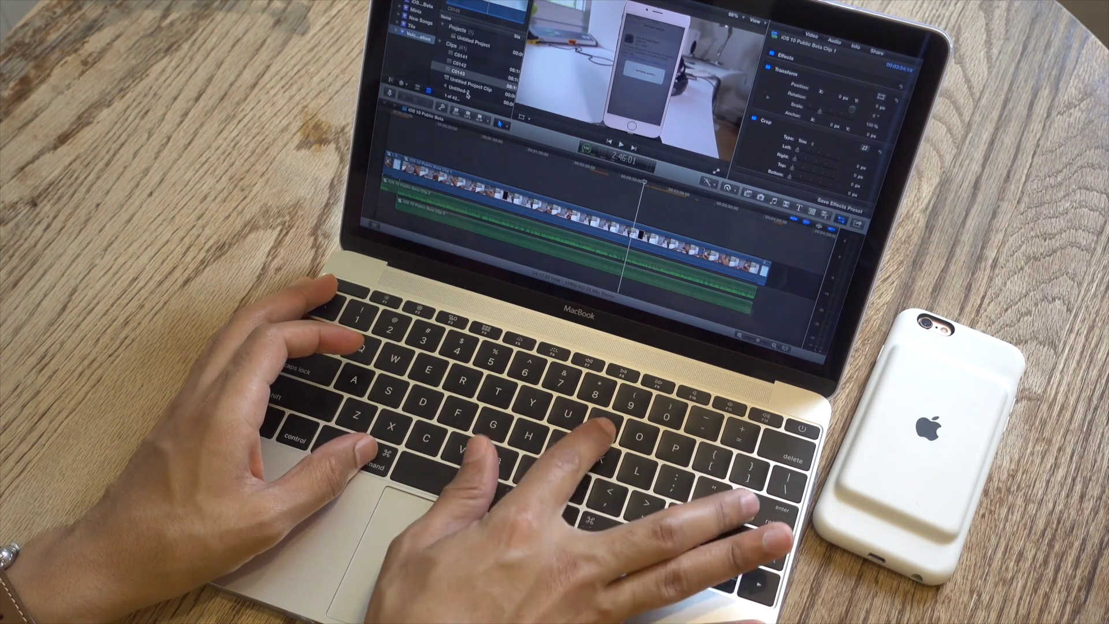
Select all five clips in the Desktop's UE Roll 2 folder for import into a new event.
key(cmd+i)
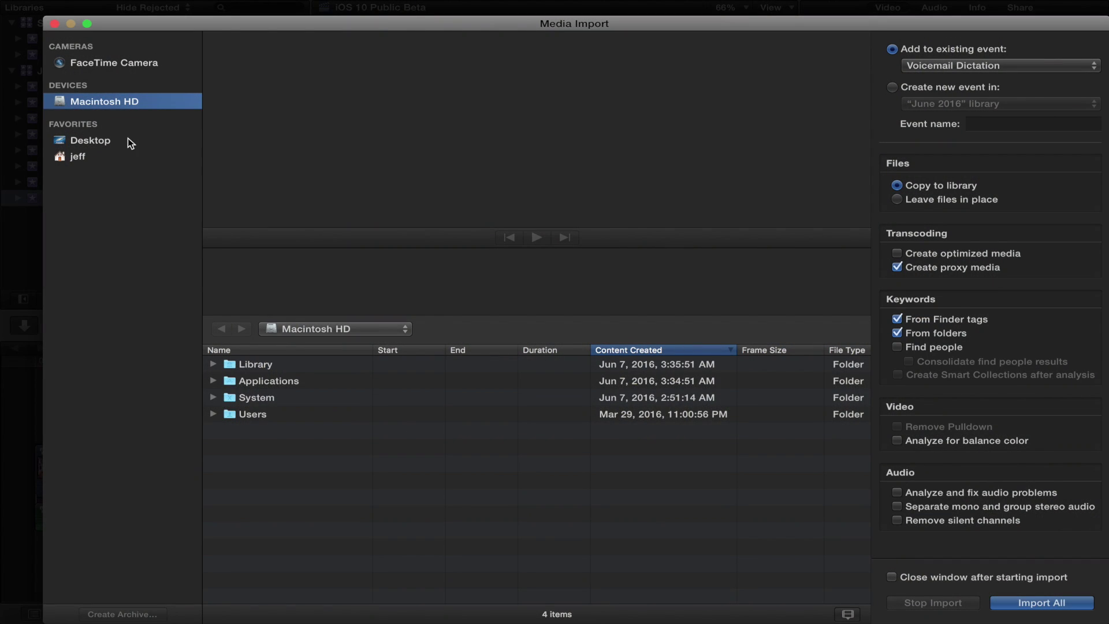
click(129, 142)
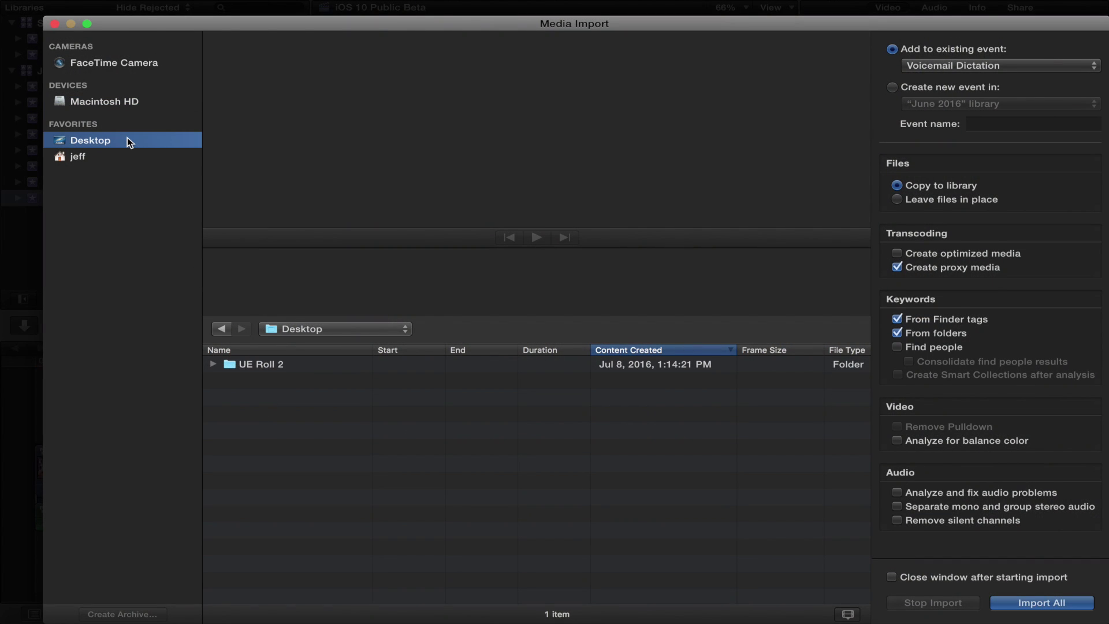
click(217, 363)
click(270, 380)
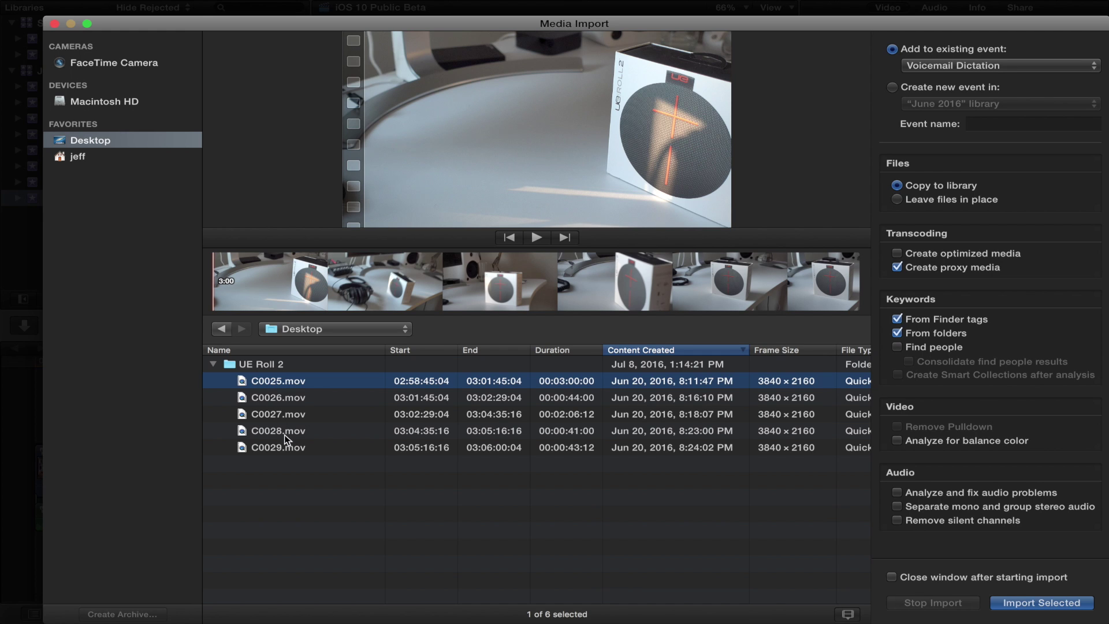
shift+click(283, 449)
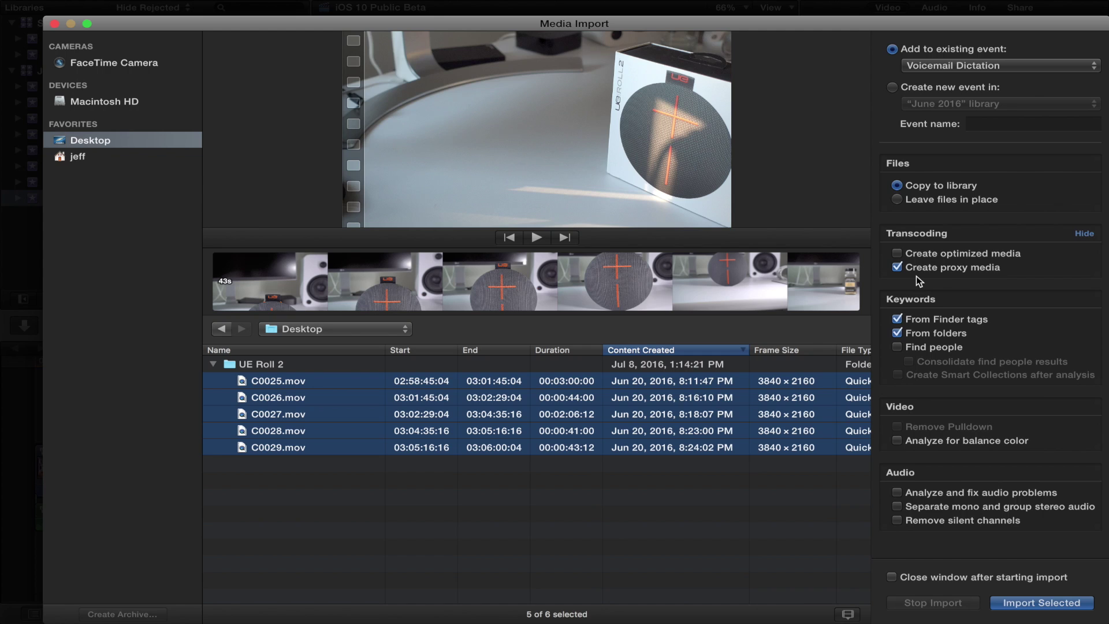
click(893, 87)
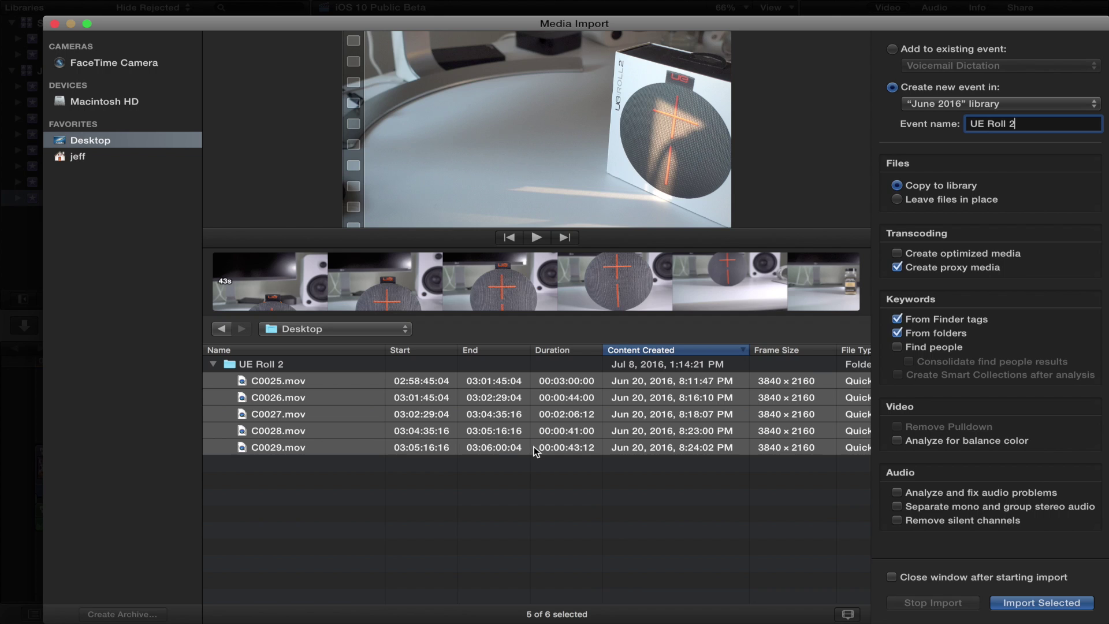
Import clips C0025 and C0026 with proxy media.
click(499, 450)
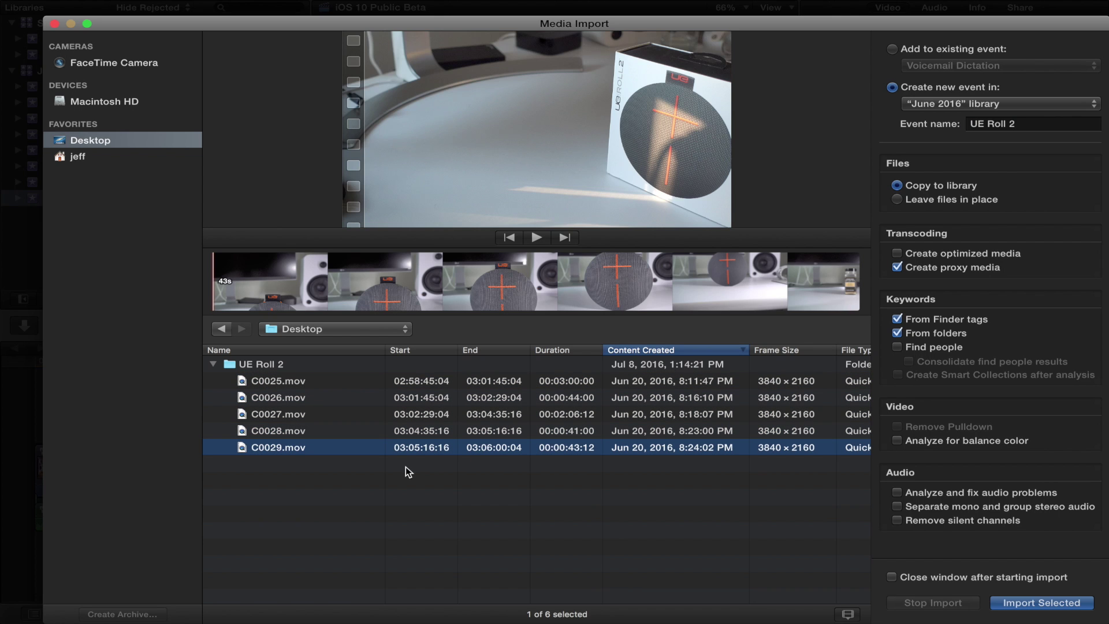
click(346, 386)
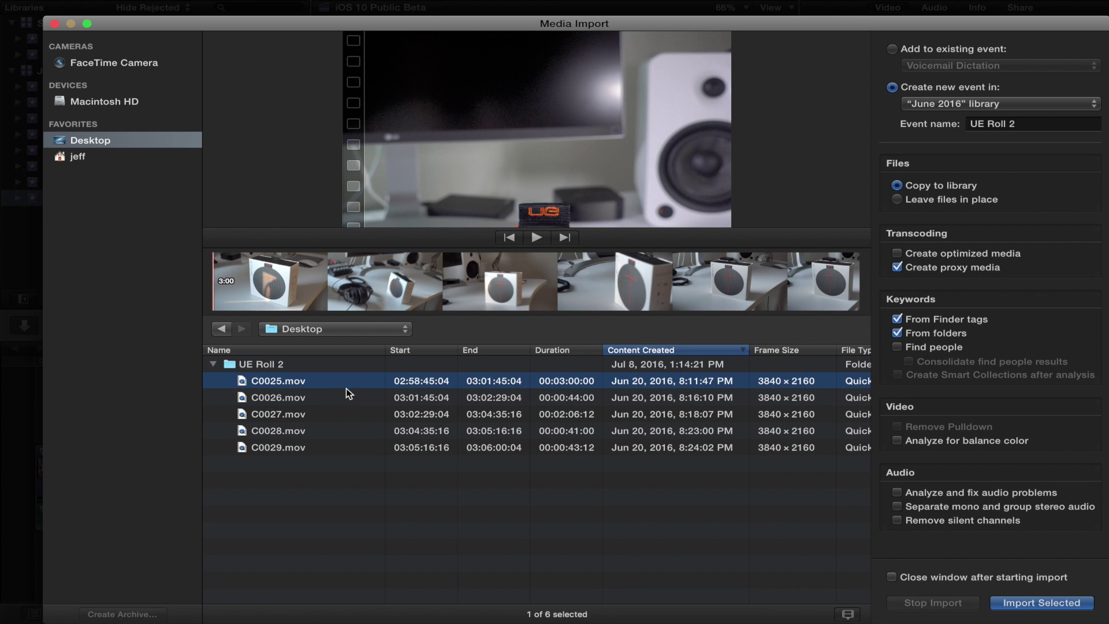
shift+click(345, 396)
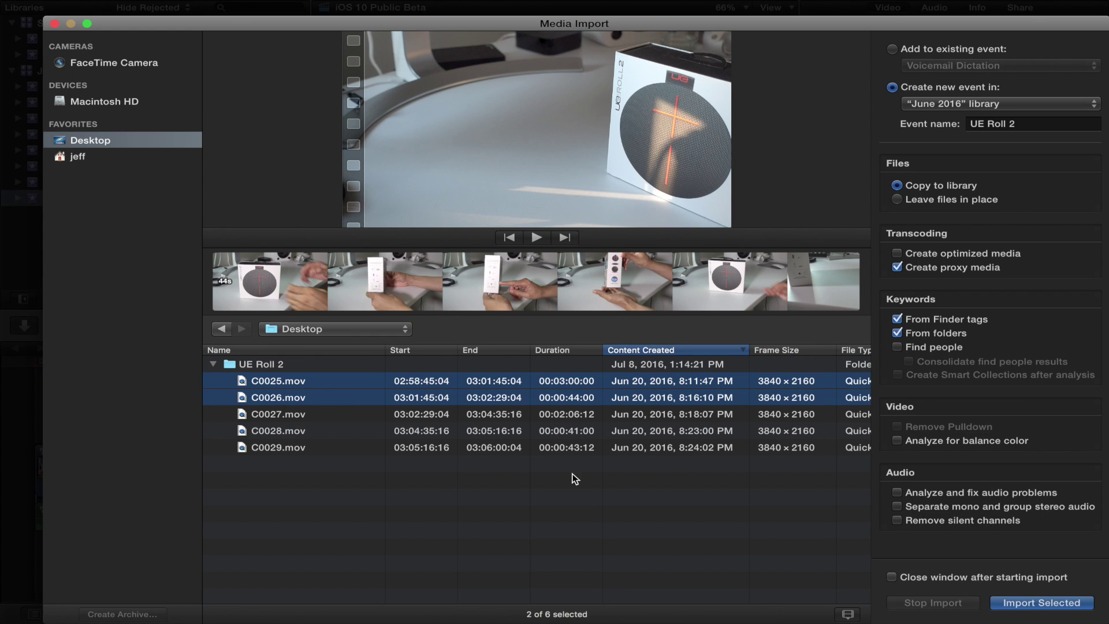
click(1051, 605)
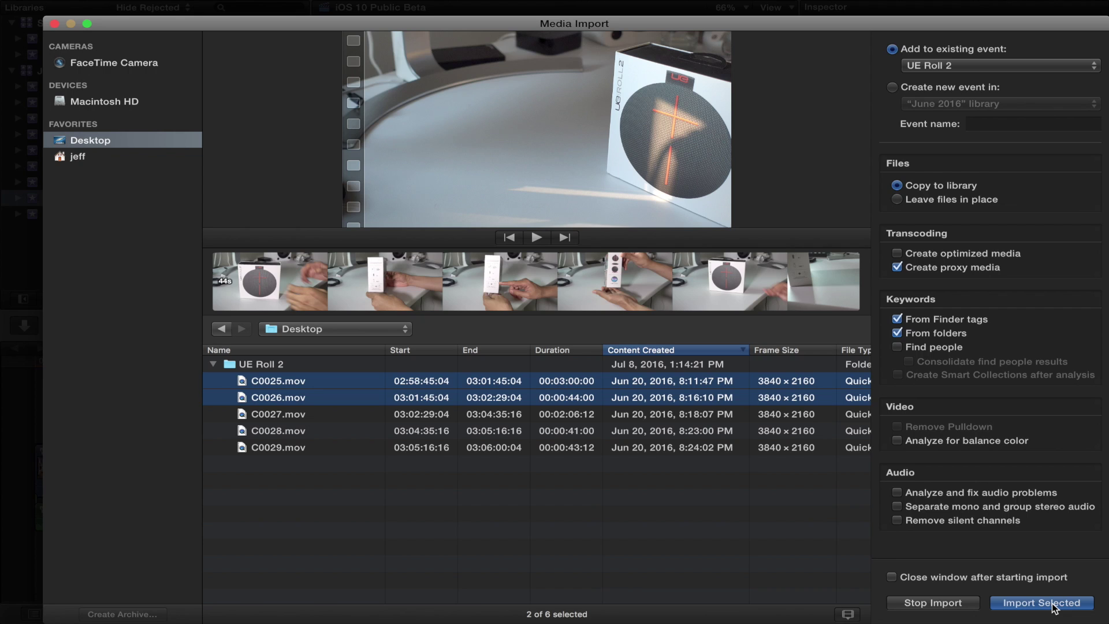
Import clips C0027 through C0029 without proxy media.
click(315, 414)
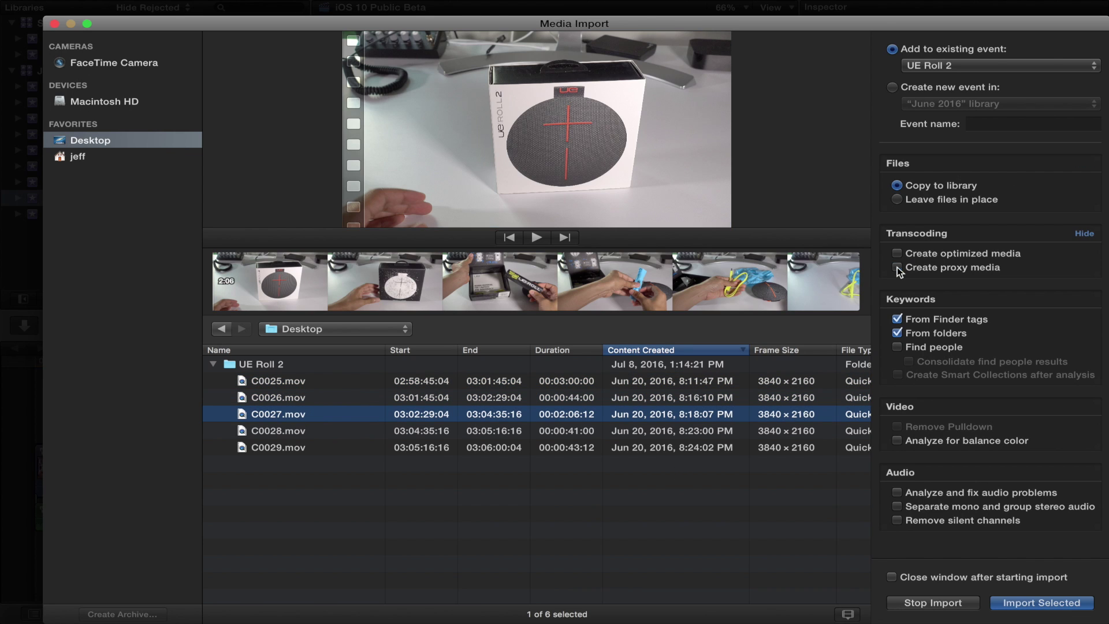
shift+click(375, 453)
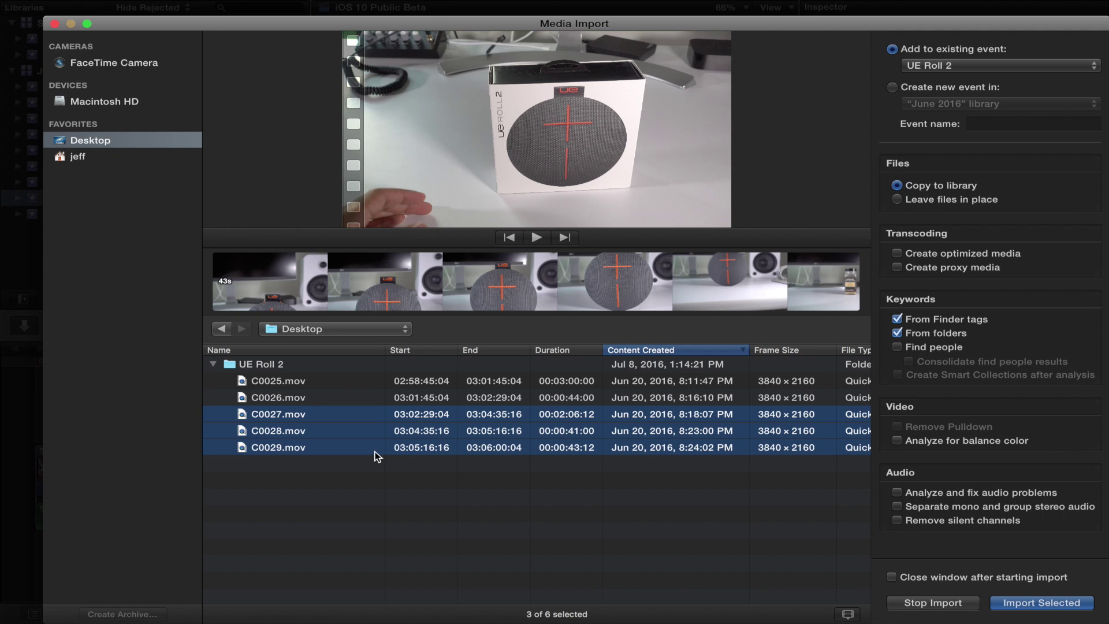
click(1050, 604)
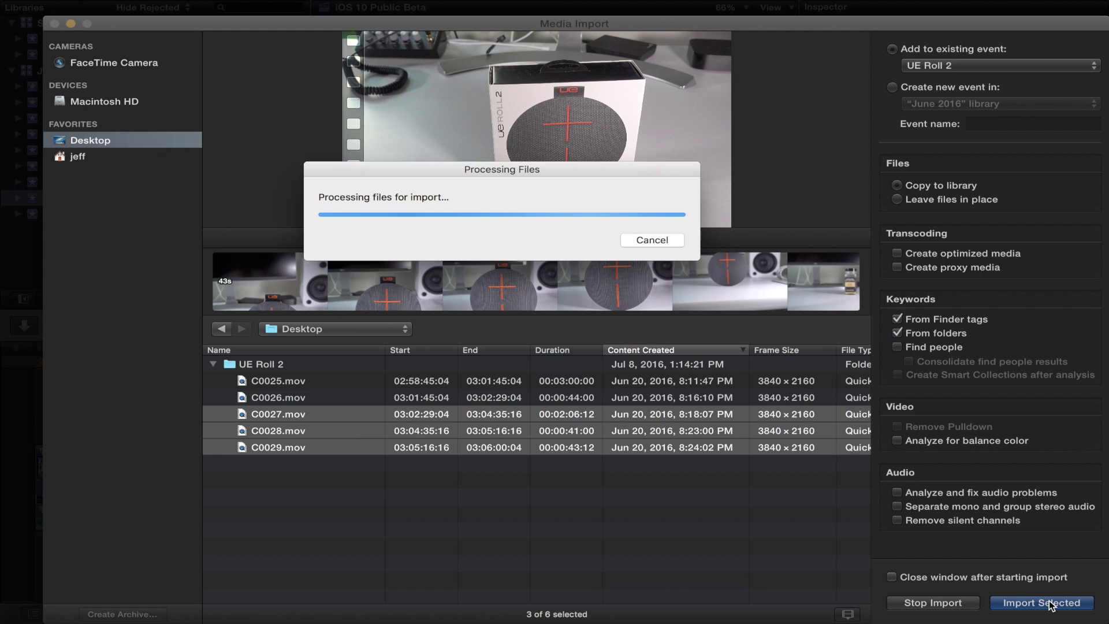
Close Media Import and expand Importing Media and Transcoding and Analysis in Background Tasks.
click(55, 25)
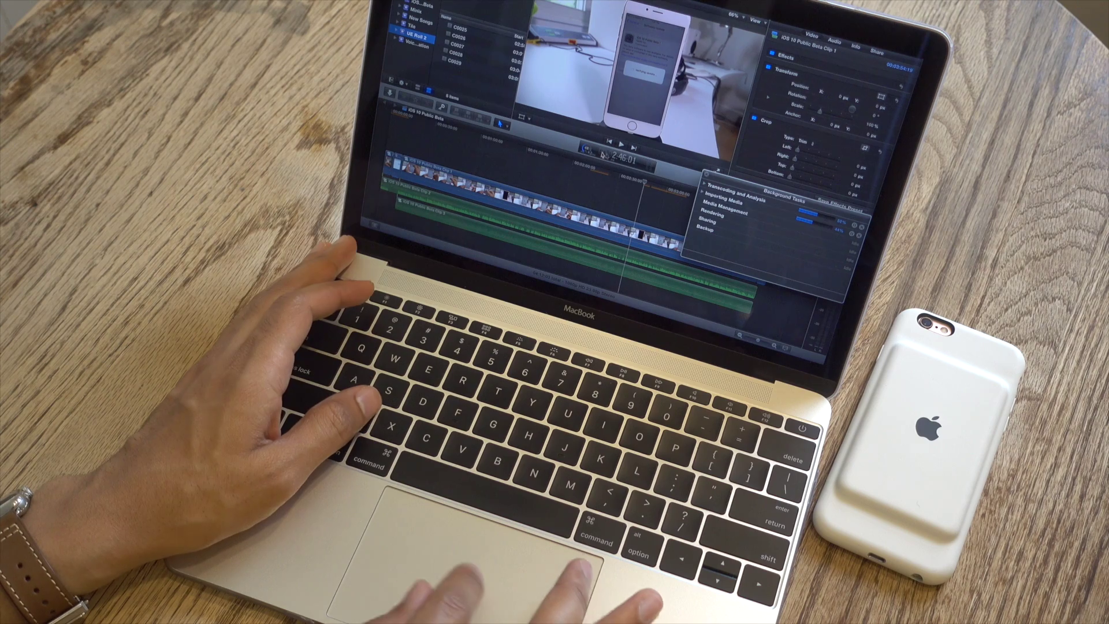
click(702, 194)
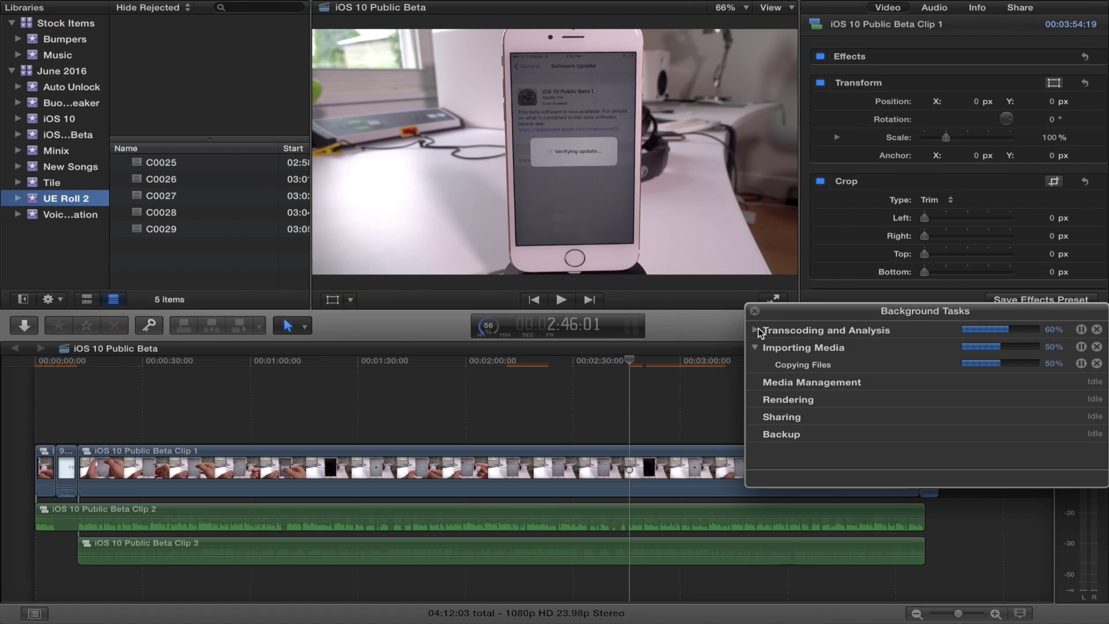
click(755, 331)
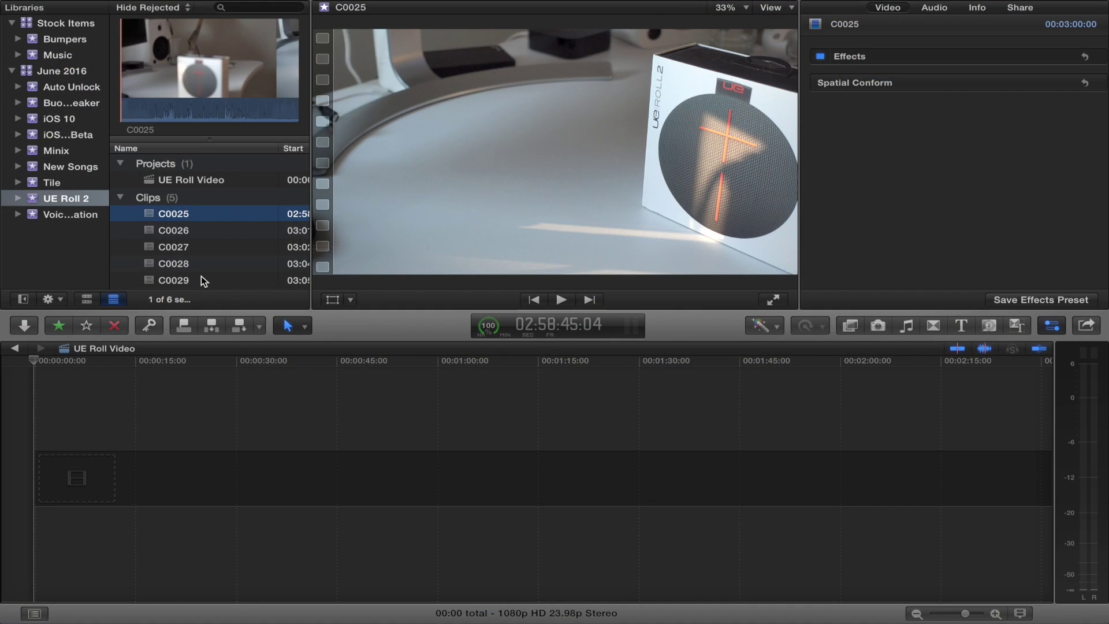
Append the five UE Roll 2 clips to the timeline and fit them in view.
shift+click(201, 277)
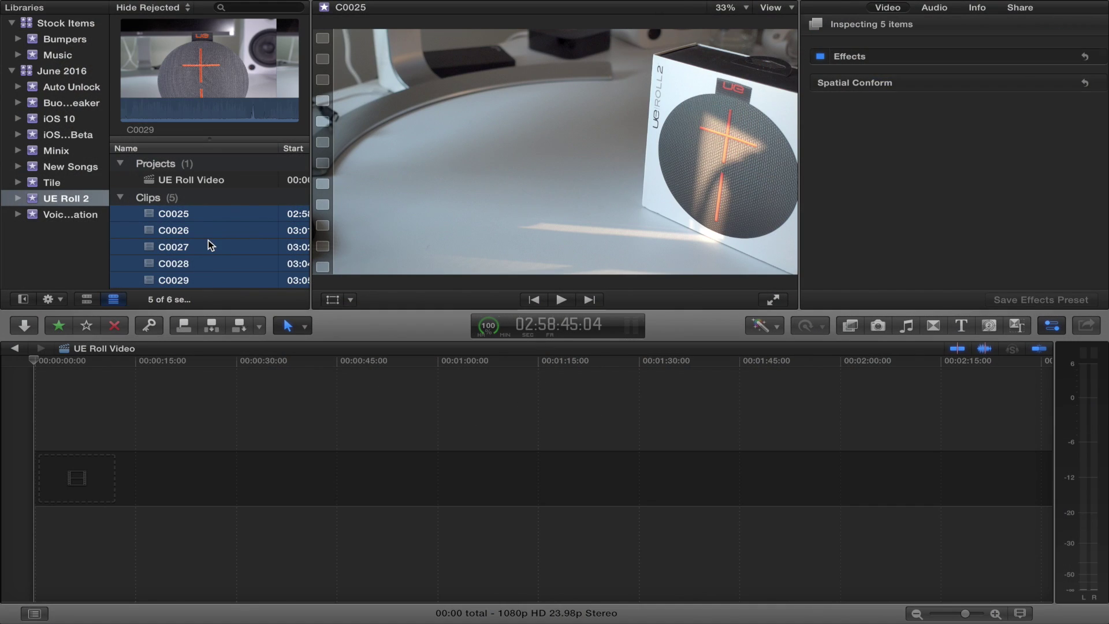
key(e)
click(387, 432)
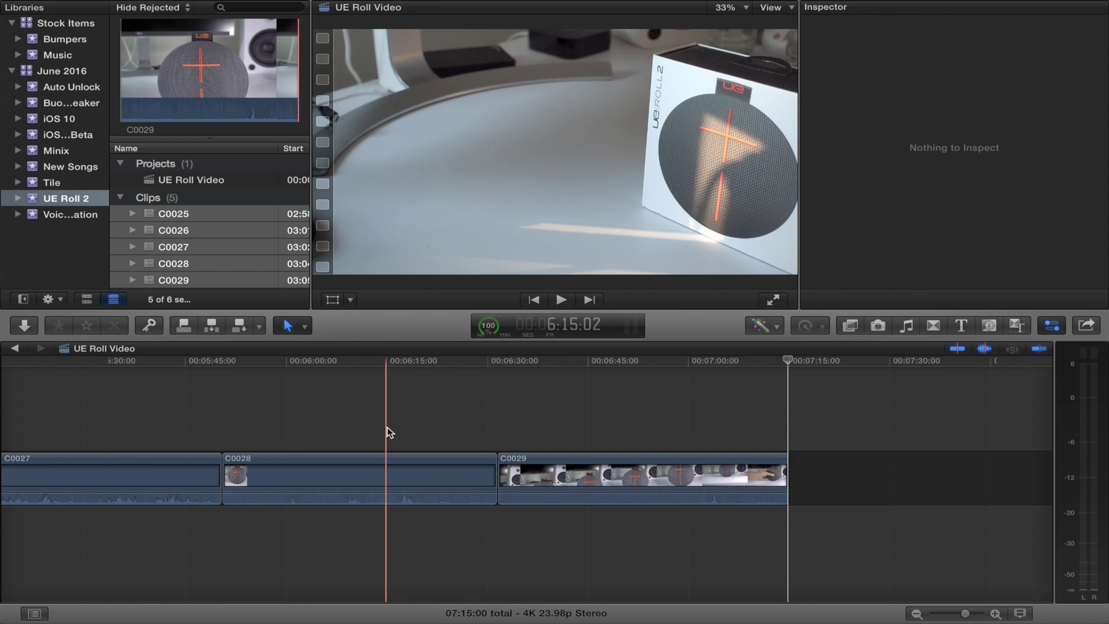
key(shift+z)
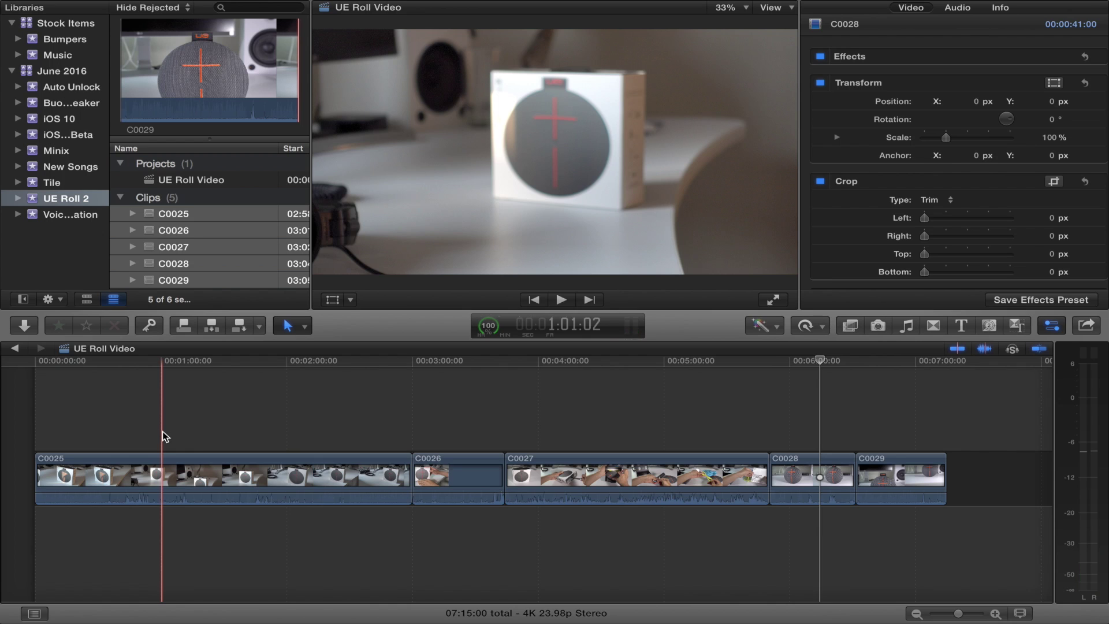
Play the project from about 1:20, 2:50, 4:09, 5:58 and 4:19, stop, then select C0025.
key(space)
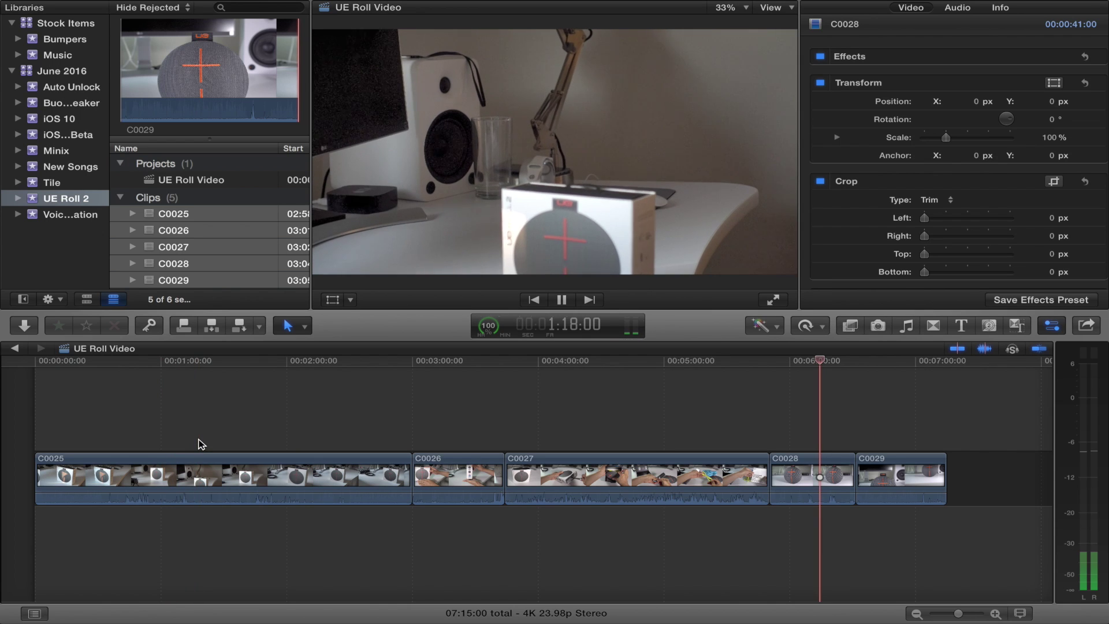
click(199, 442)
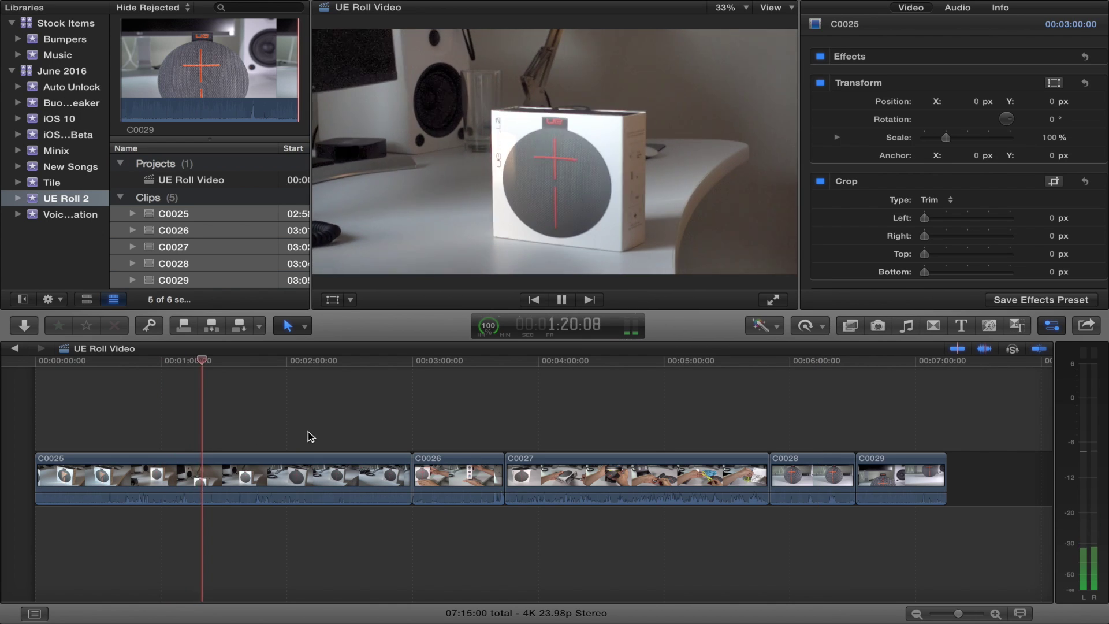
click(383, 436)
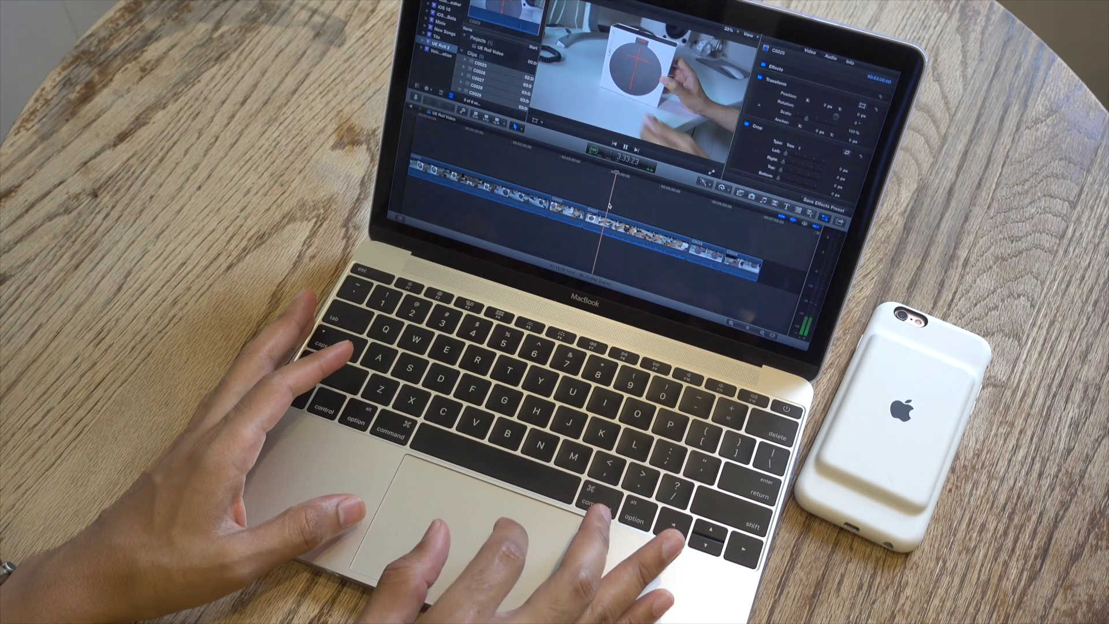
click(610, 205)
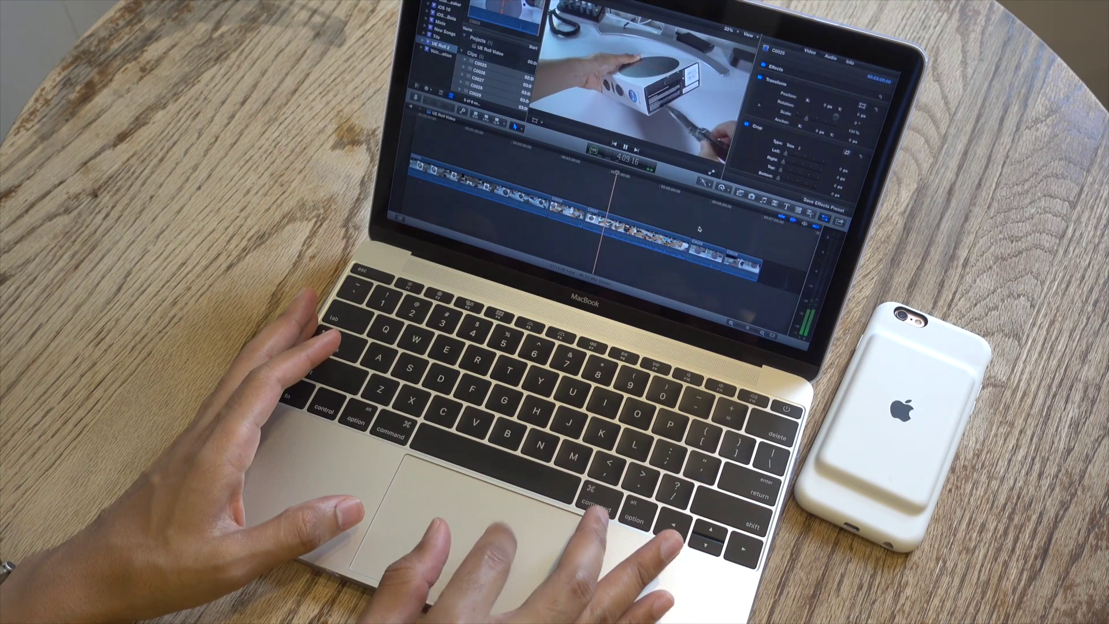
click(700, 230)
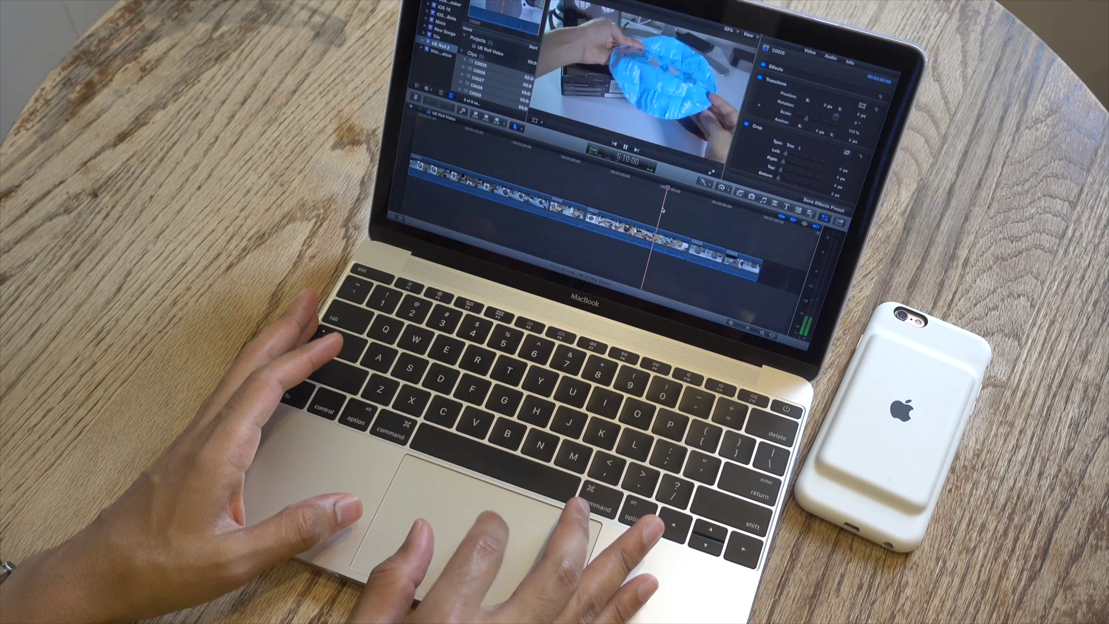
click(621, 197)
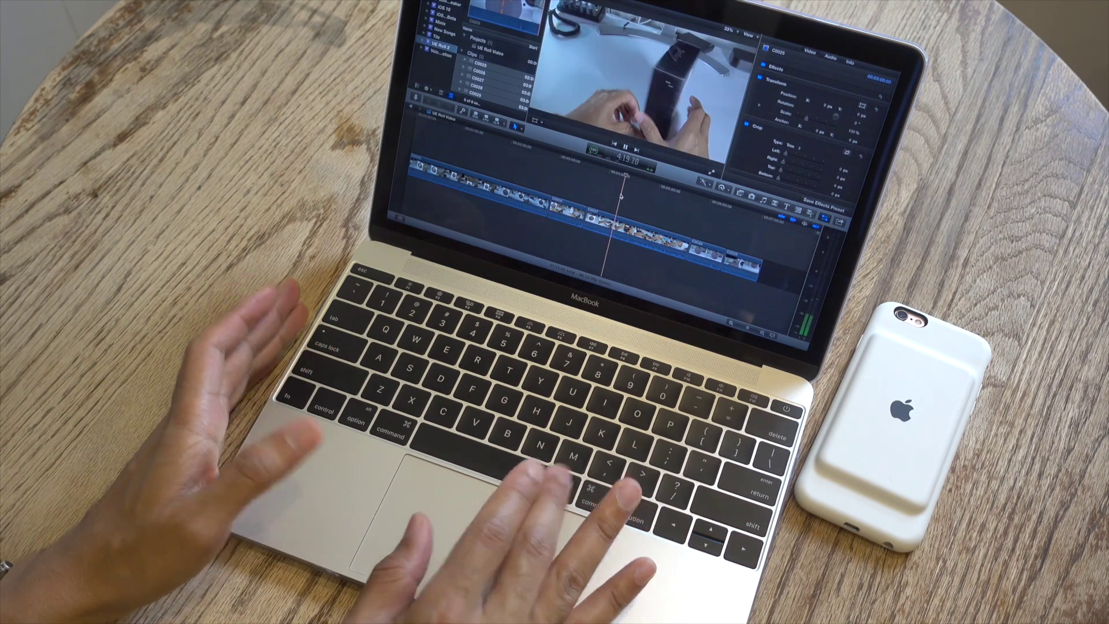
key(space)
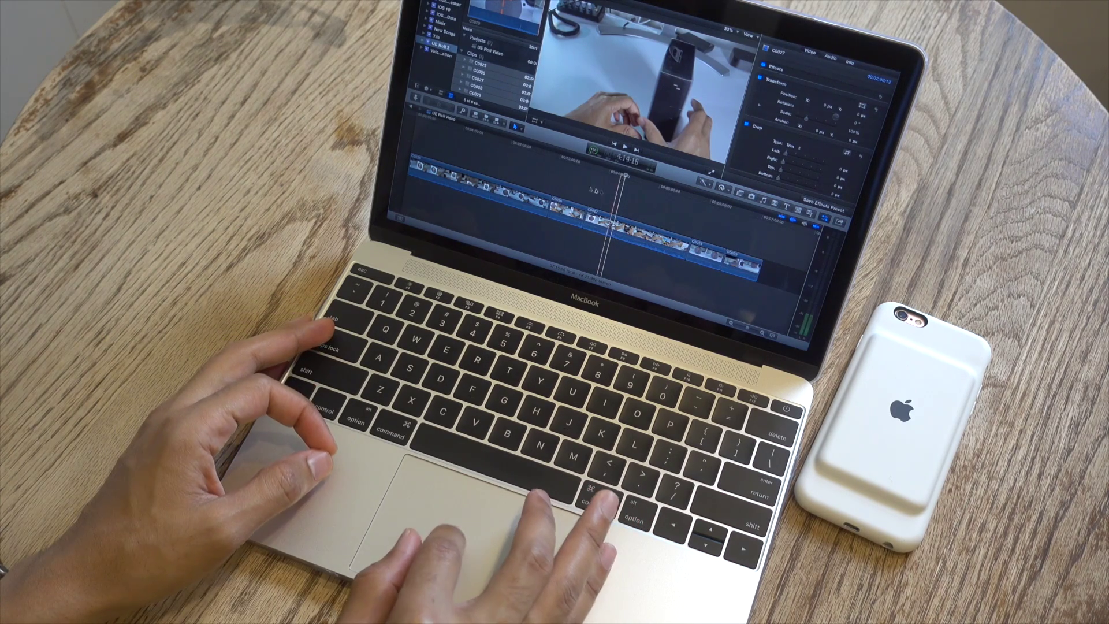
click(518, 173)
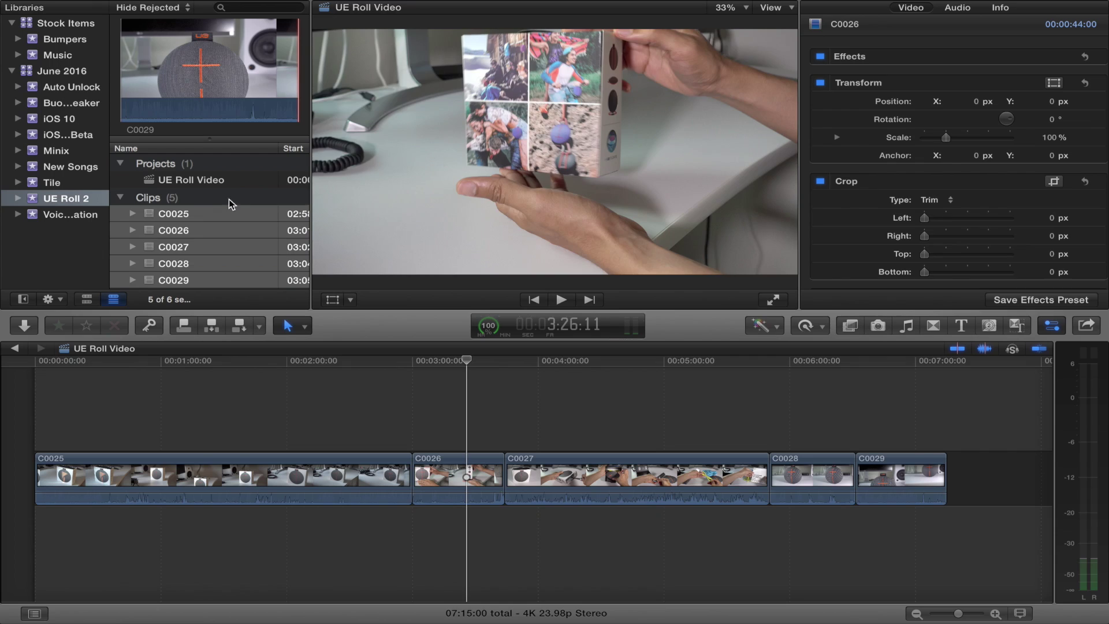
click(229, 199)
click(218, 219)
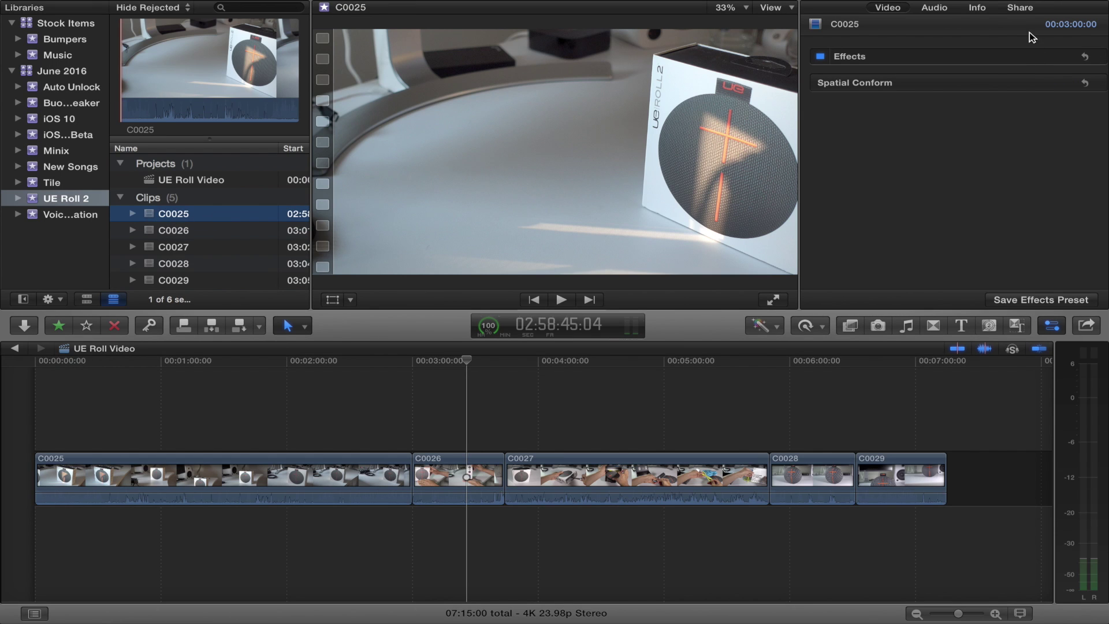
Compare media representations of C0025, C0026 and C0027 in the Info inspector.
click(983, 9)
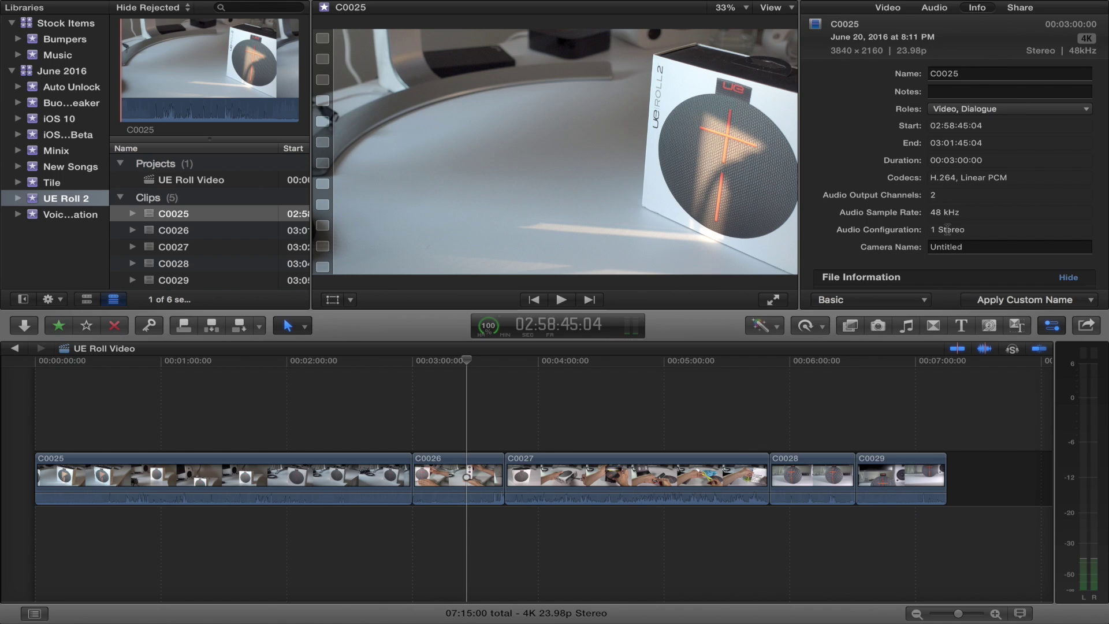
scroll(948, 230, down, 5)
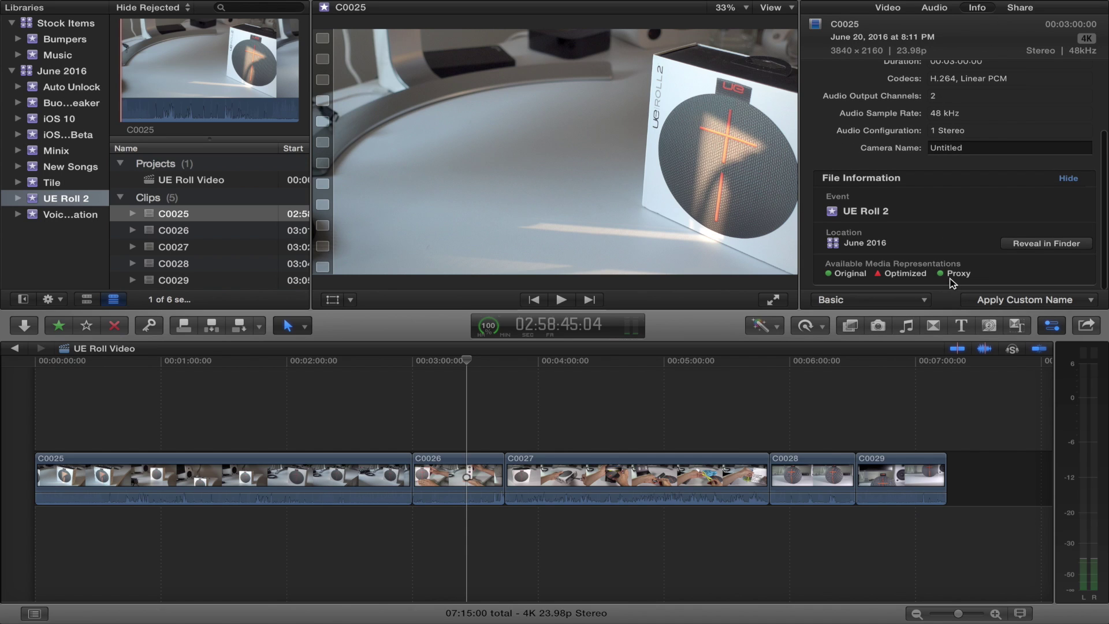
click(239, 238)
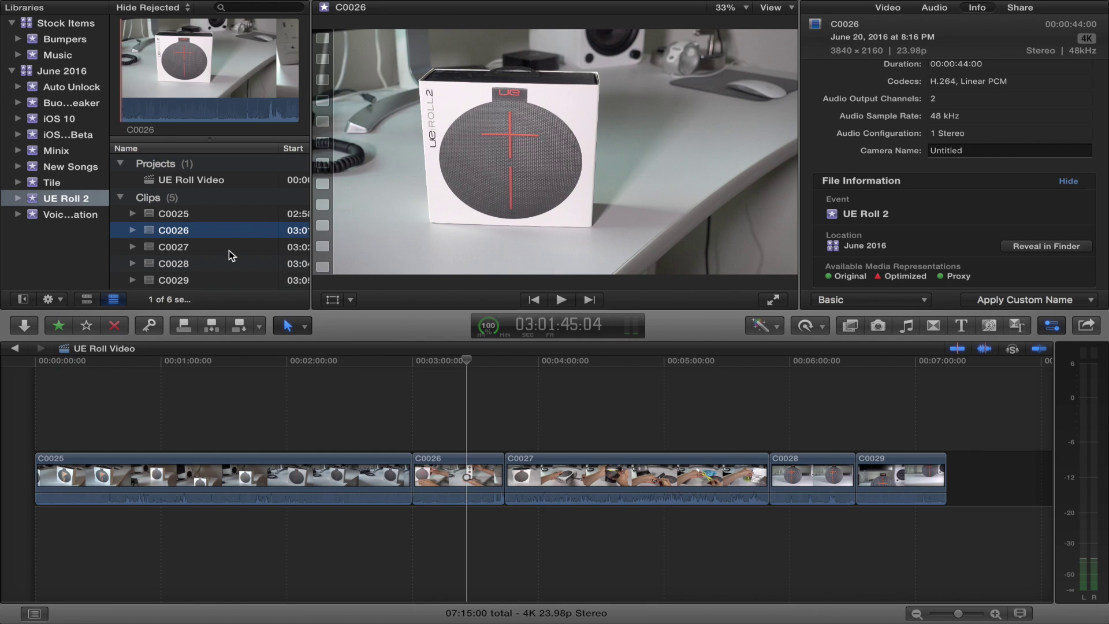
click(229, 251)
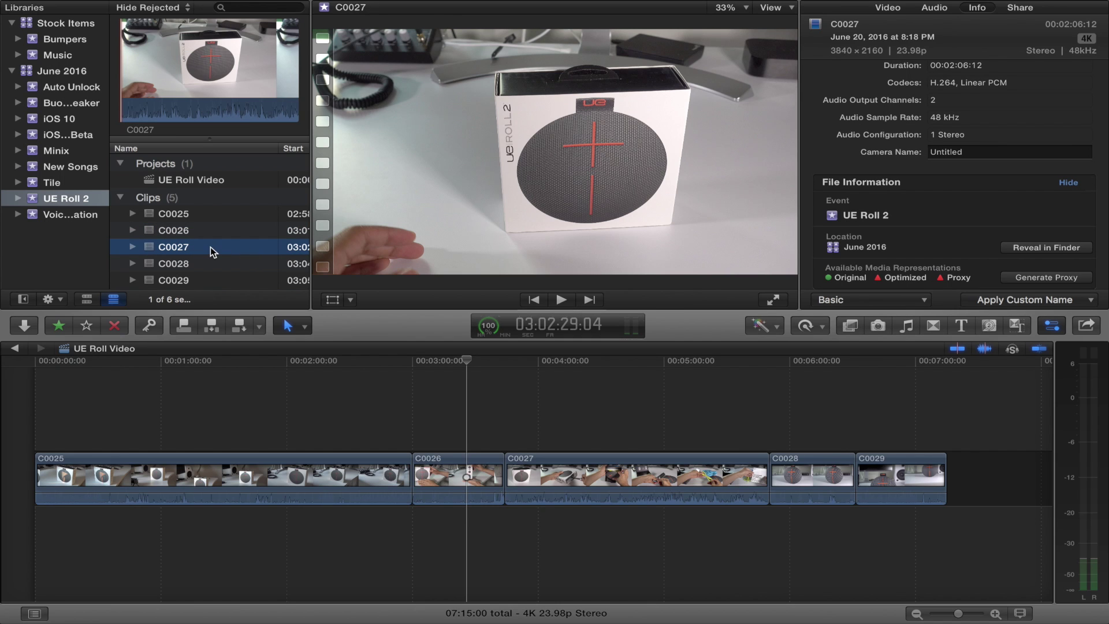
key(super+2)
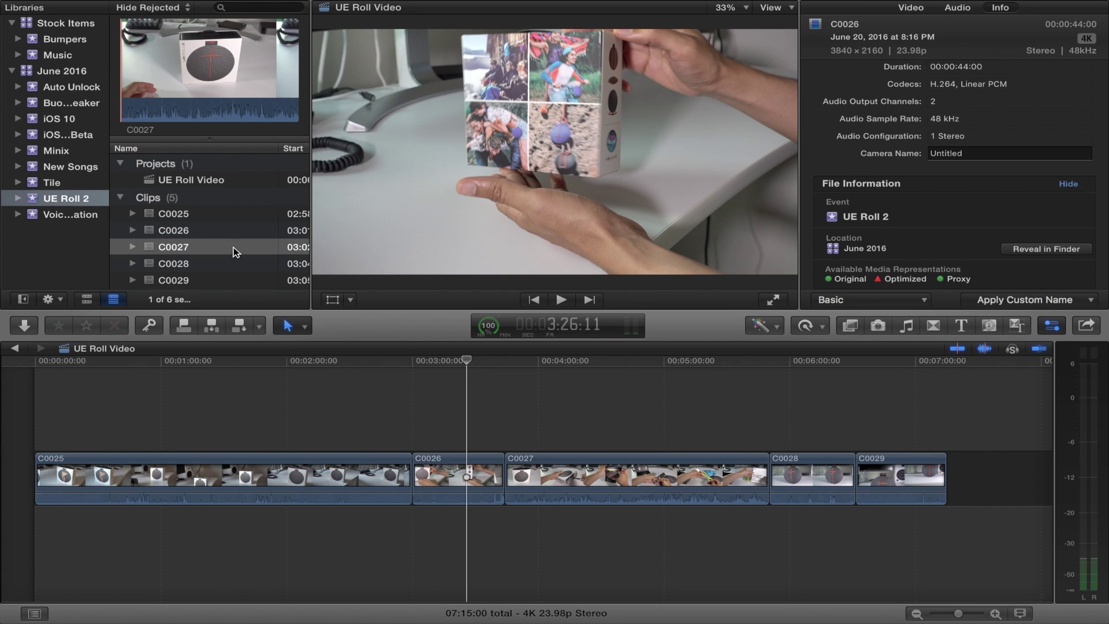
Transcode C0027 with Create proxy media ticked and show the background tasks window.
right_click(229, 251)
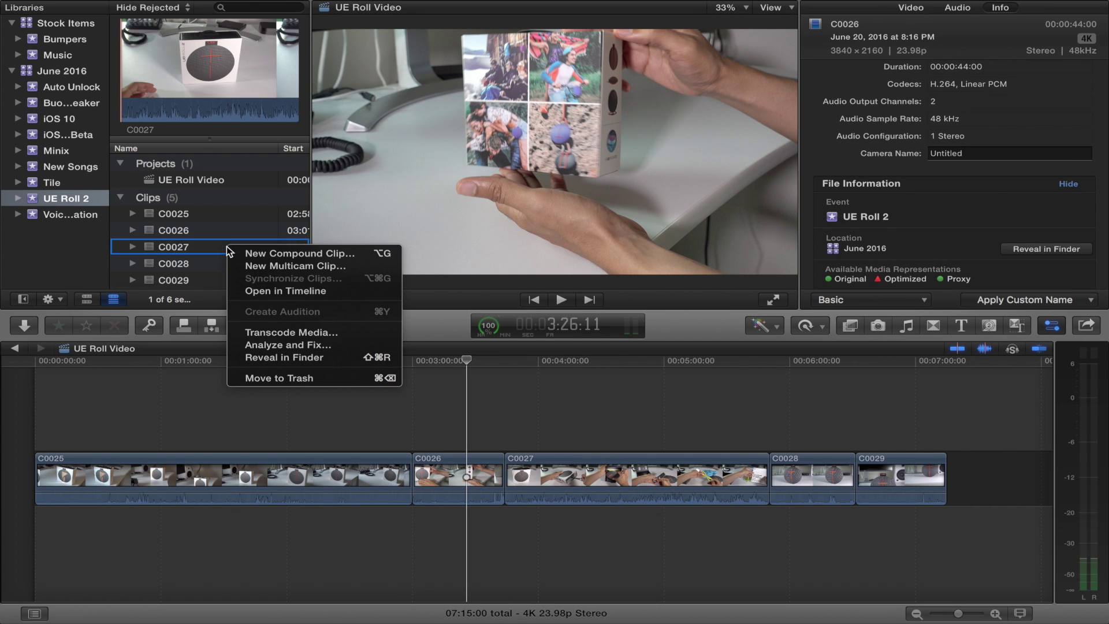
click(280, 333)
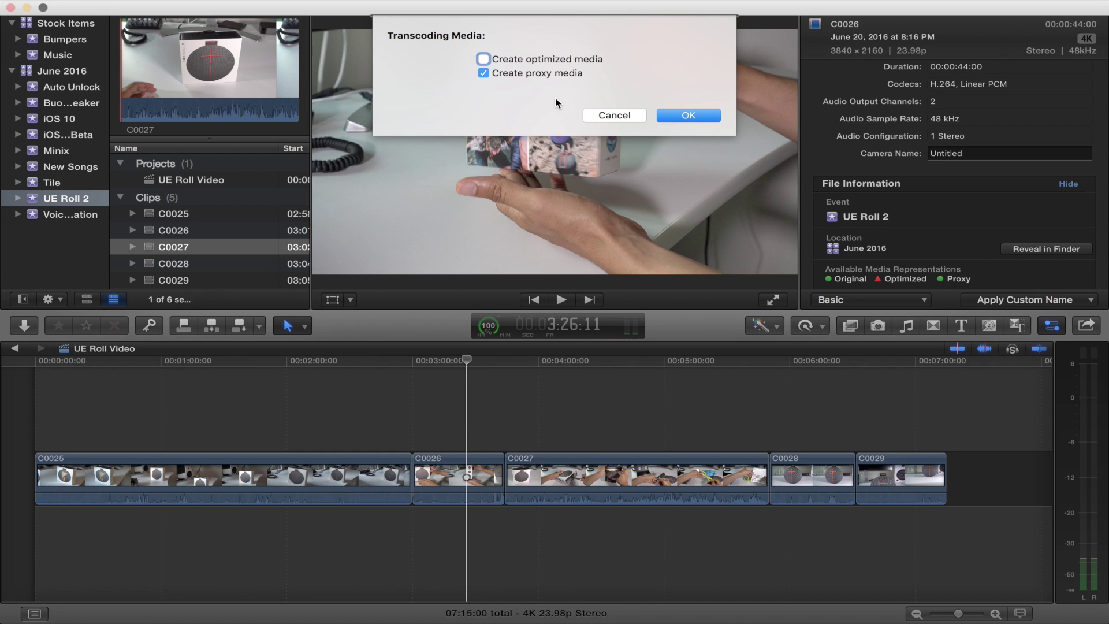
click(681, 117)
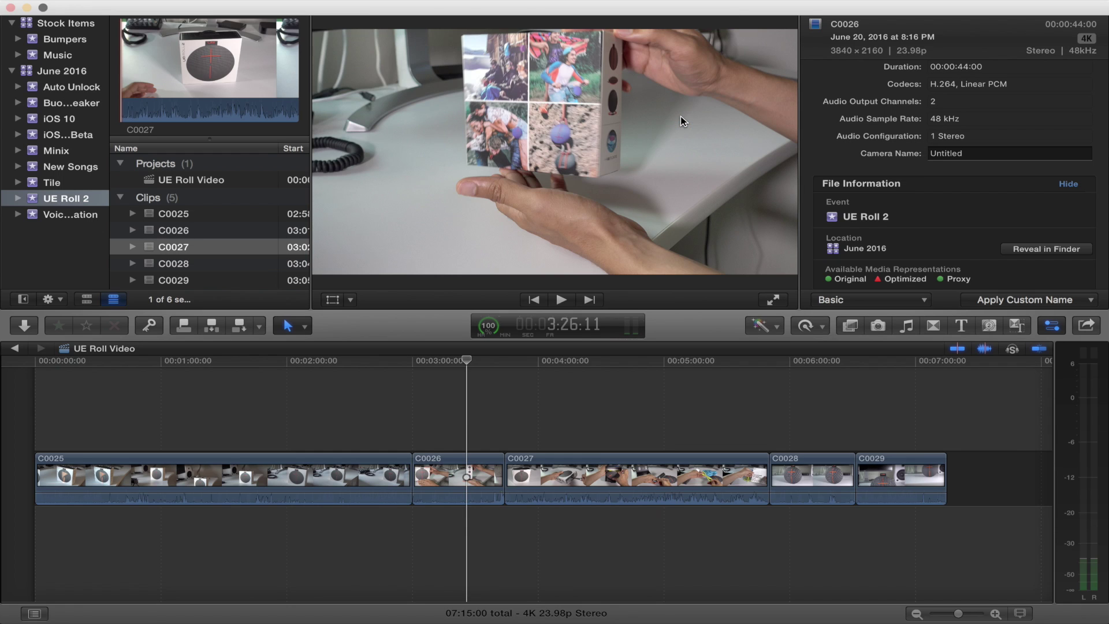
click(488, 326)
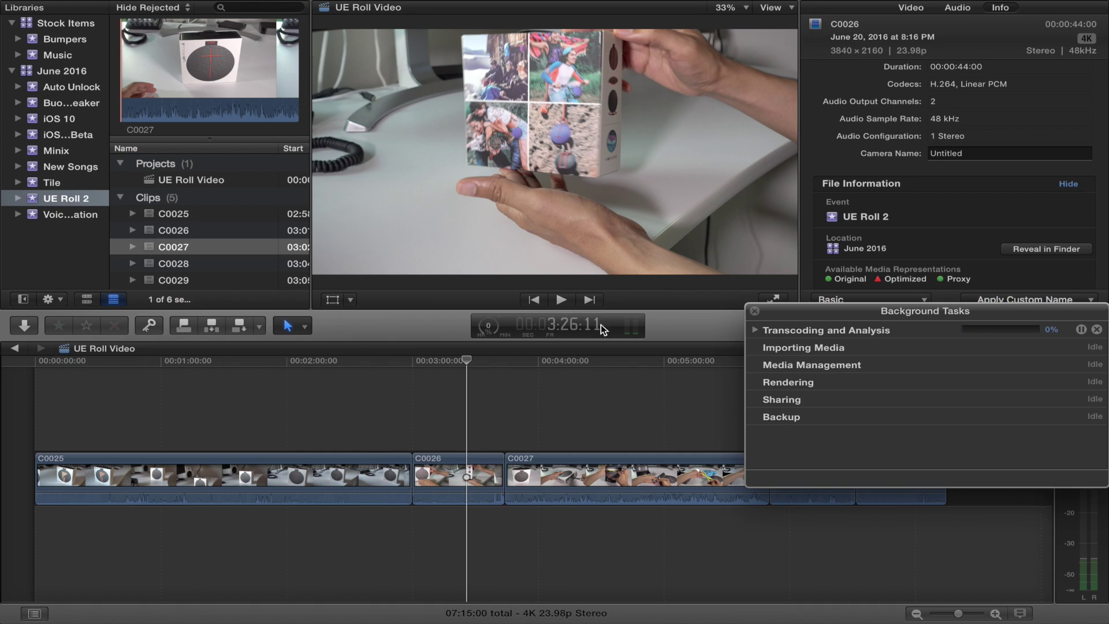
Watch C0027's transcoding job progress, then close the Background Tasks window.
click(756, 329)
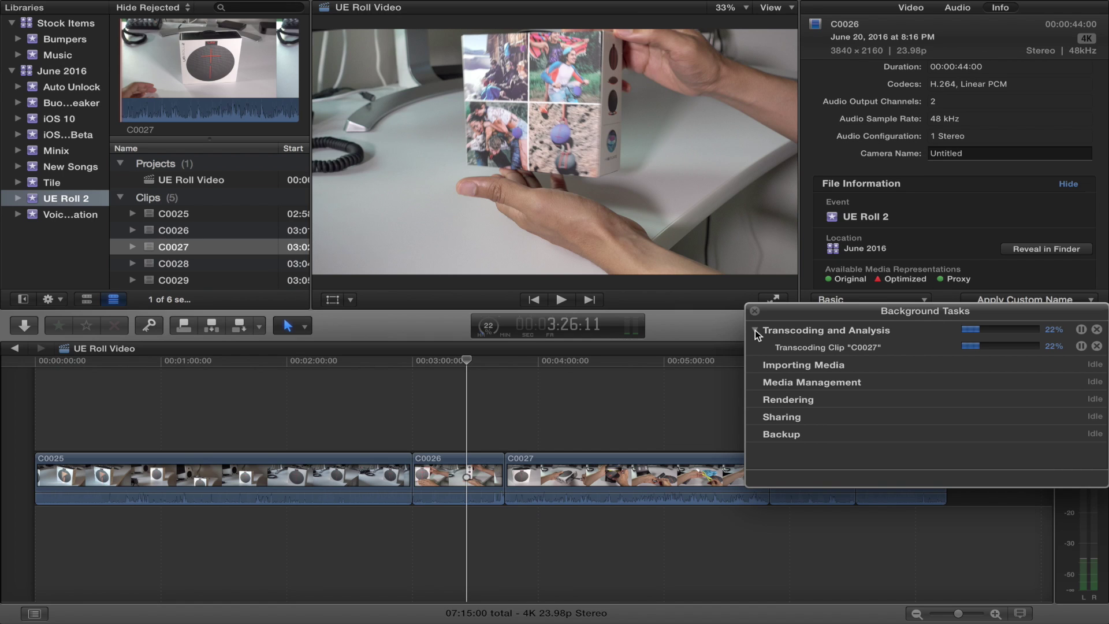
click(753, 312)
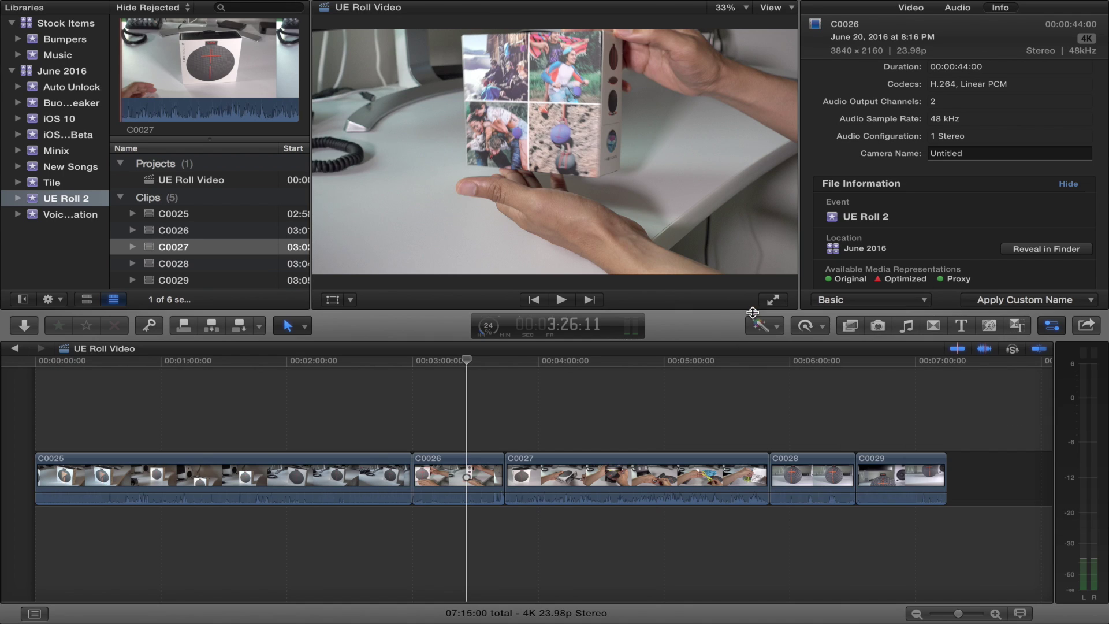
click(776, 8)
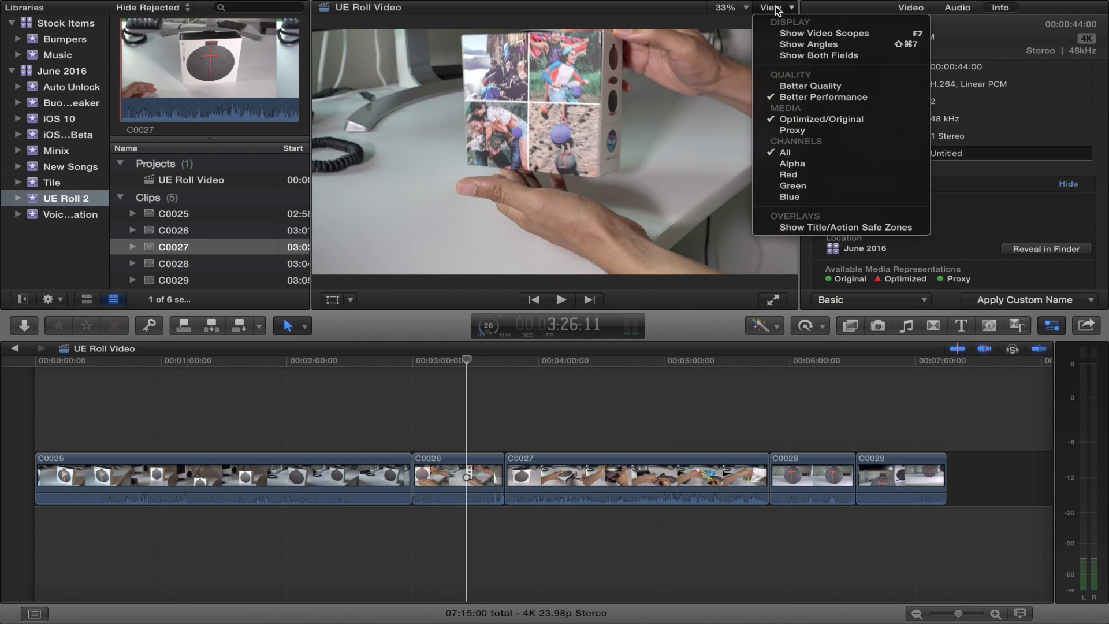
Set the viewer to Proxy playback and reopen Background Tasks with Cmd-9.
click(790, 130)
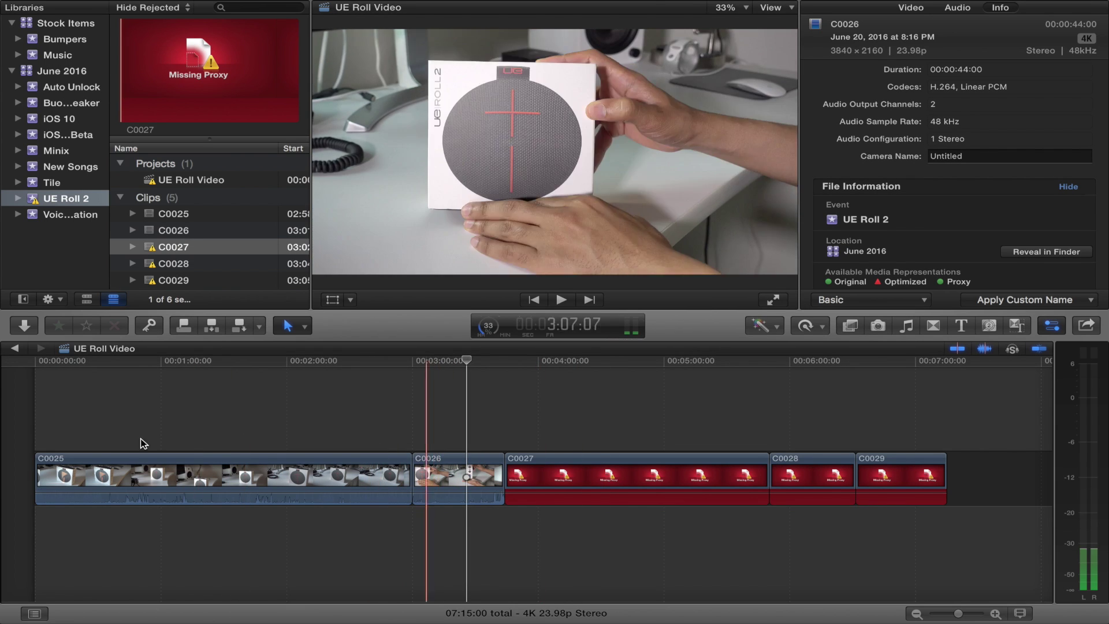
key(super+9)
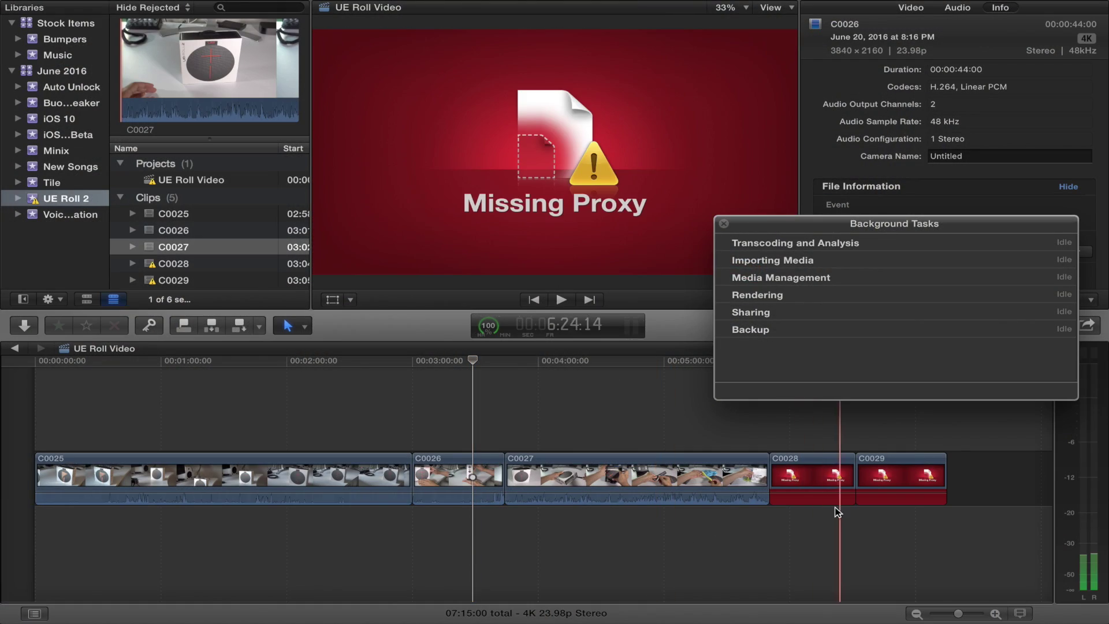
Generate proxy media for C0028 and C0029 via the Info inspector's Available Media Representations.
click(723, 224)
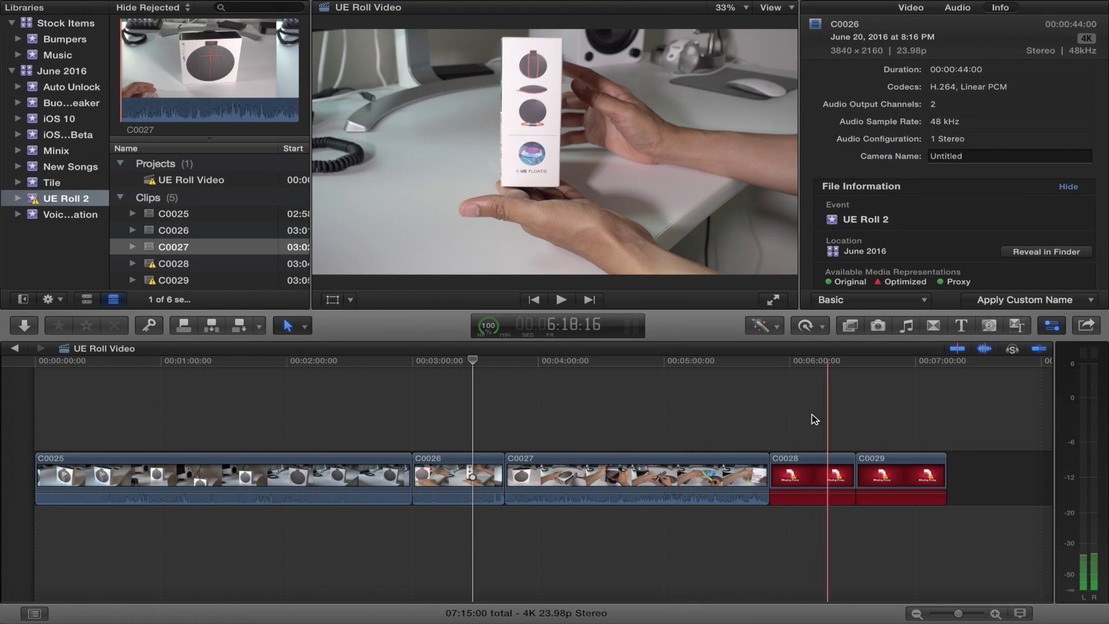
click(823, 469)
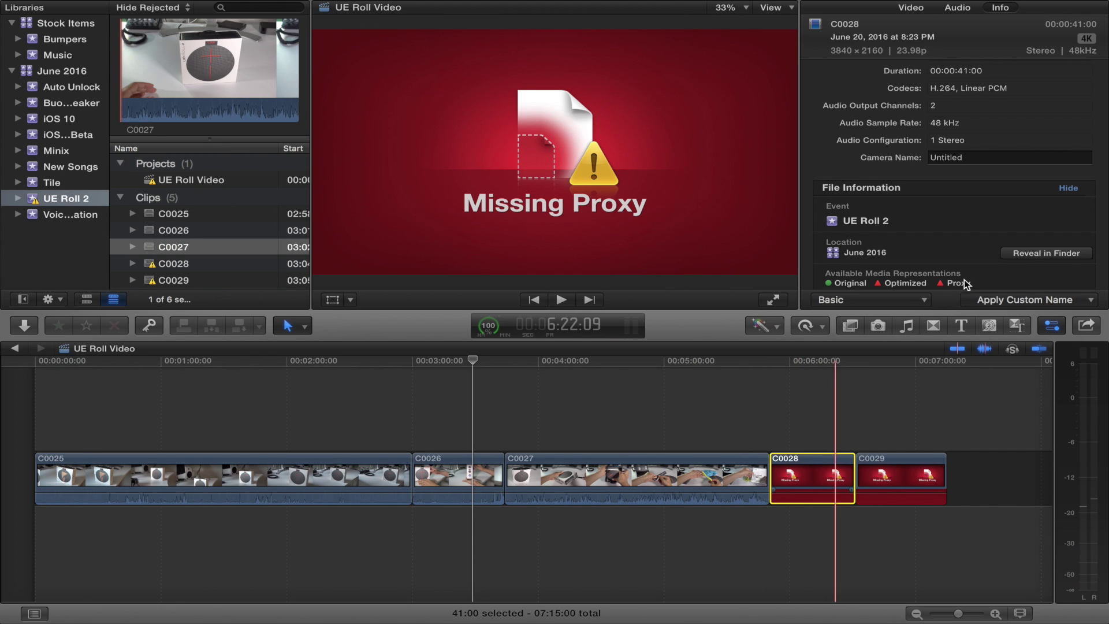
scroll(990, 276, down, 1)
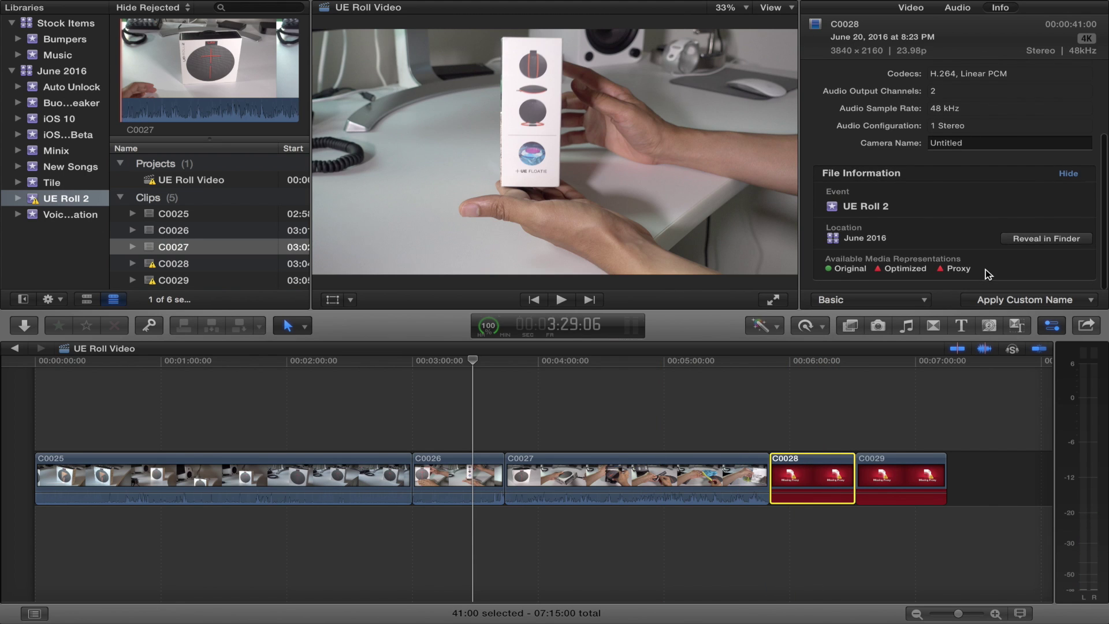
click(167, 264)
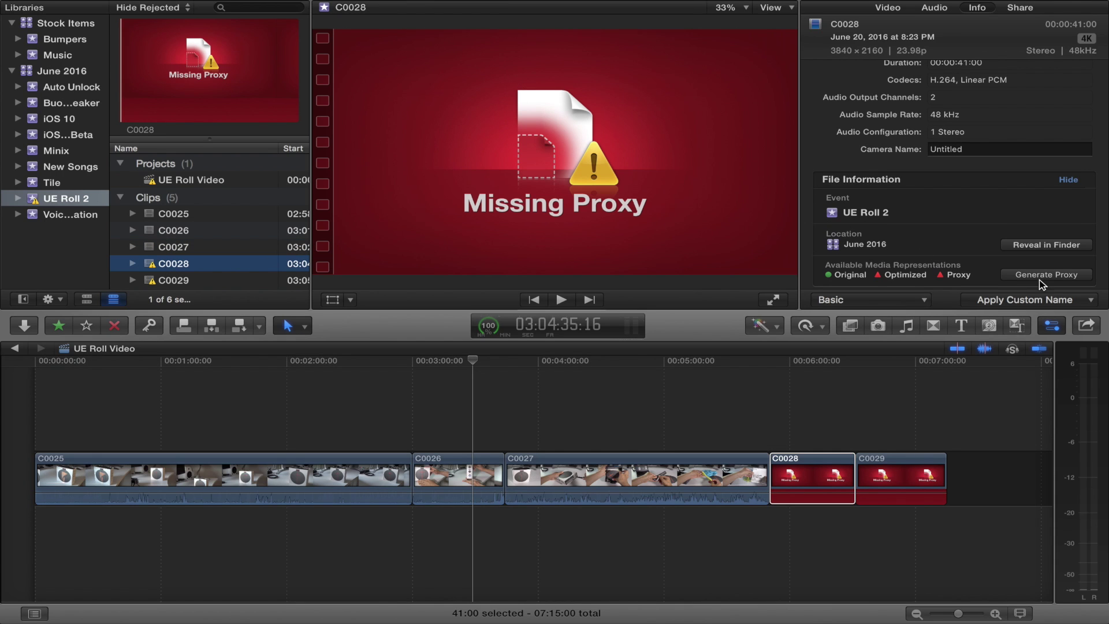
click(174, 279)
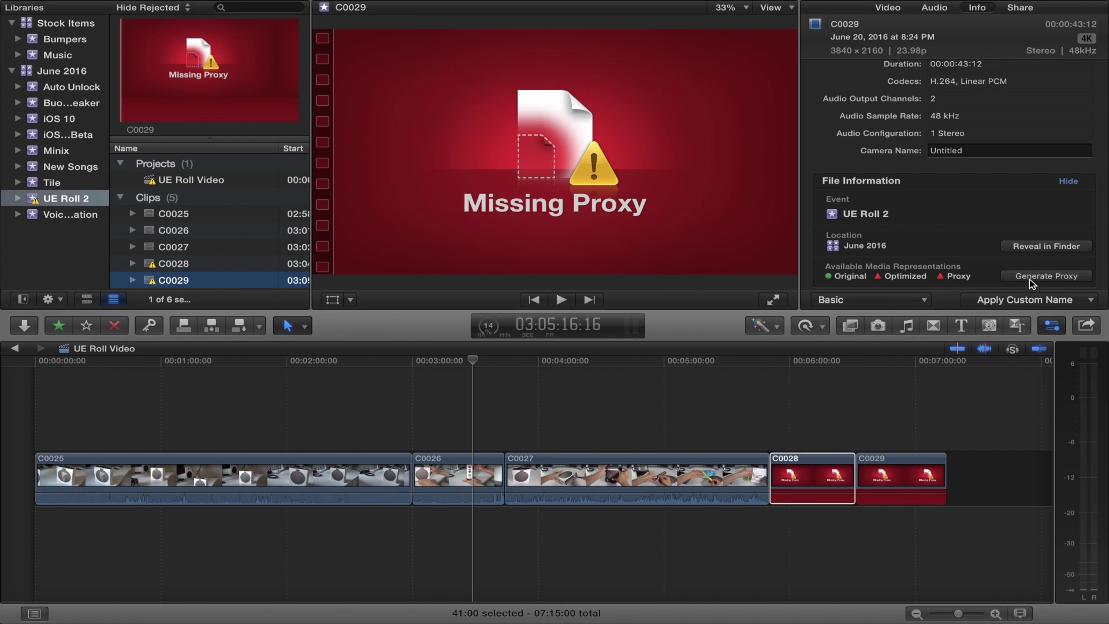
click(801, 445)
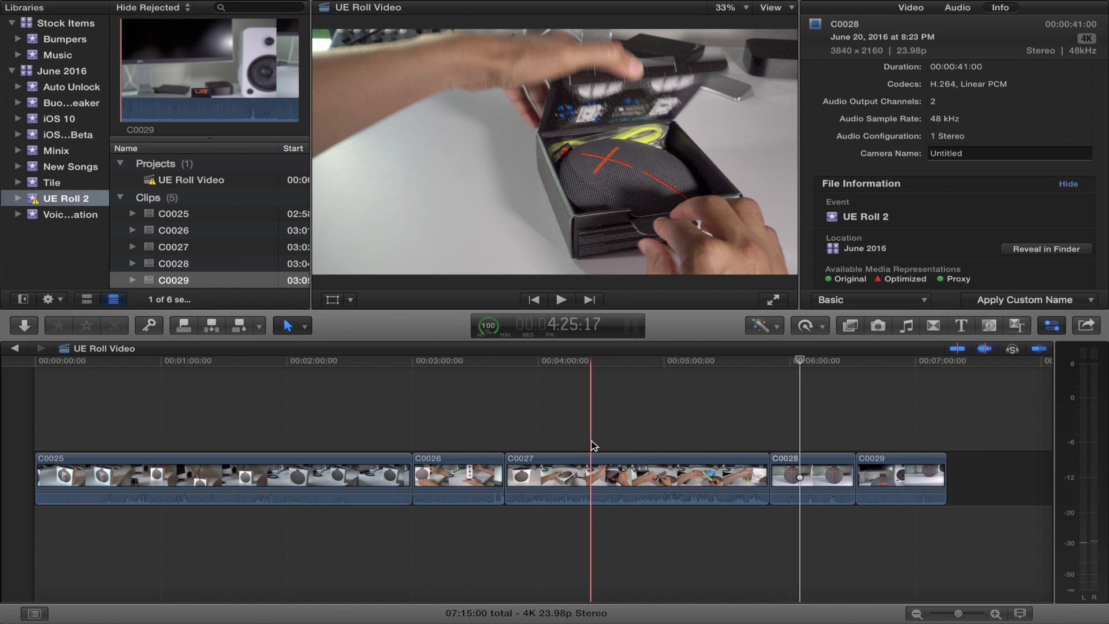
Play the project from the start of C0027, jumping to around 05:25 and back into C0027.
click(508, 424)
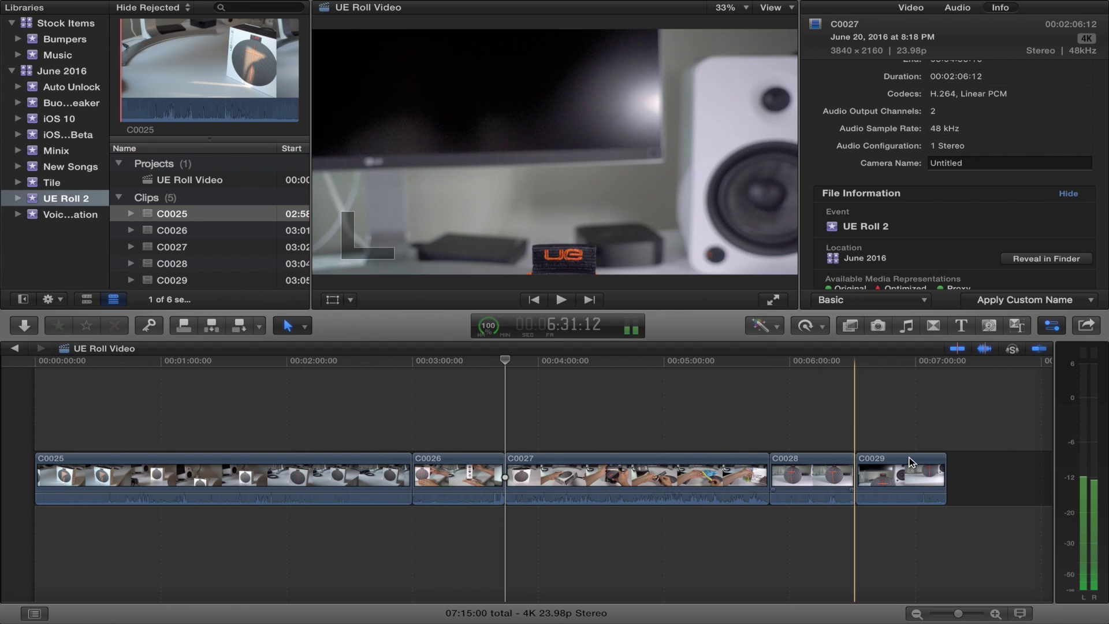
key(space)
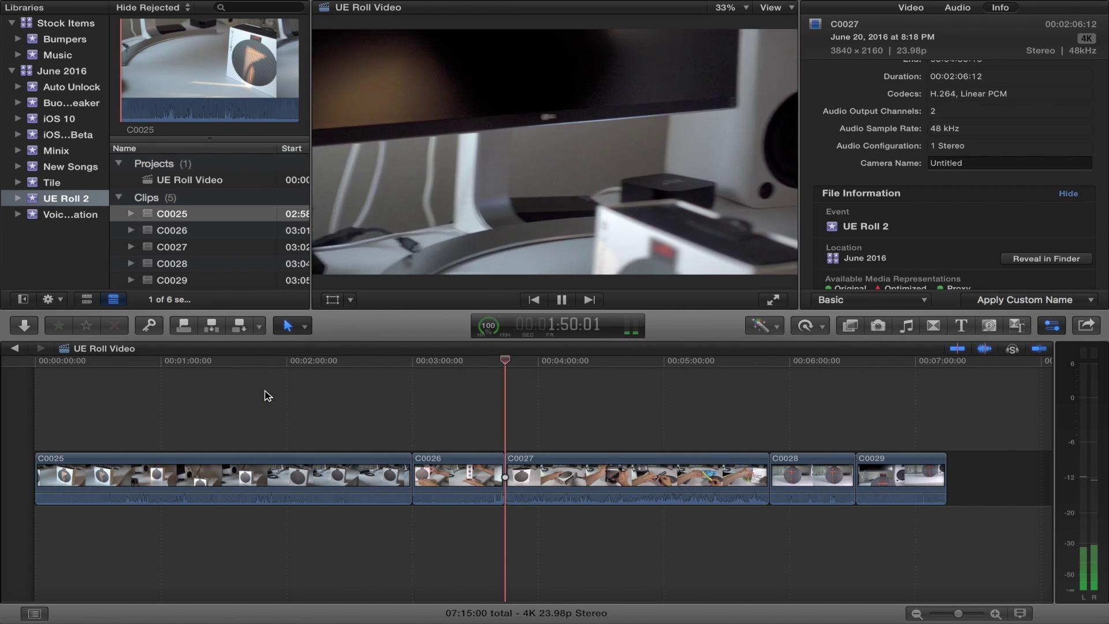
click(797, 408)
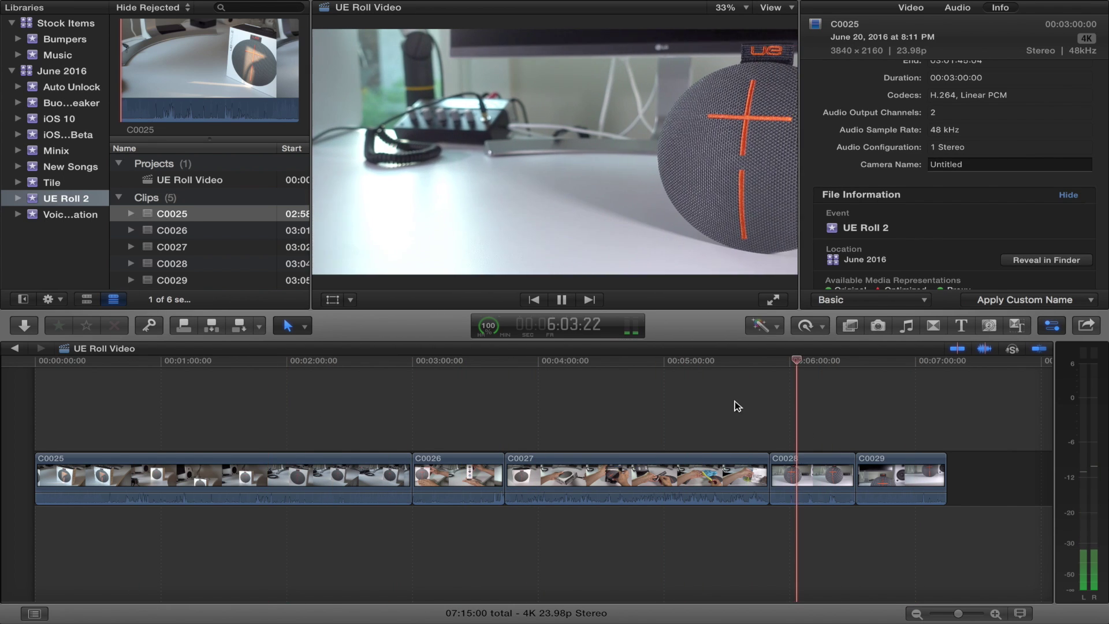
click(715, 408)
click(588, 411)
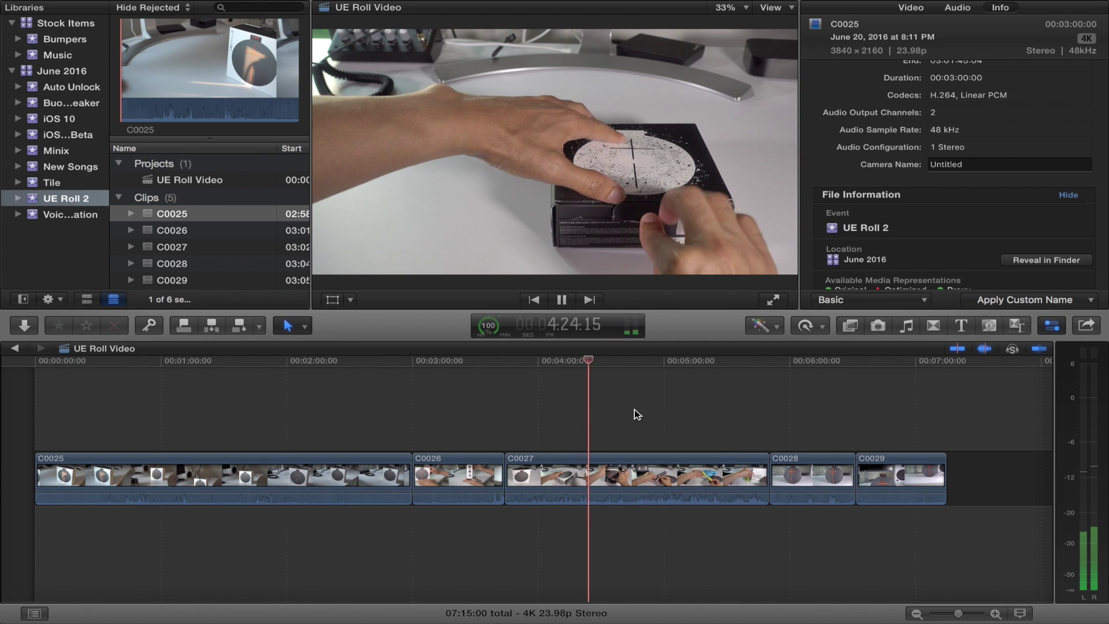
click(674, 412)
Jump playback through C0025, C0026 and C0029, stop in C0027, and show the share options.
click(237, 409)
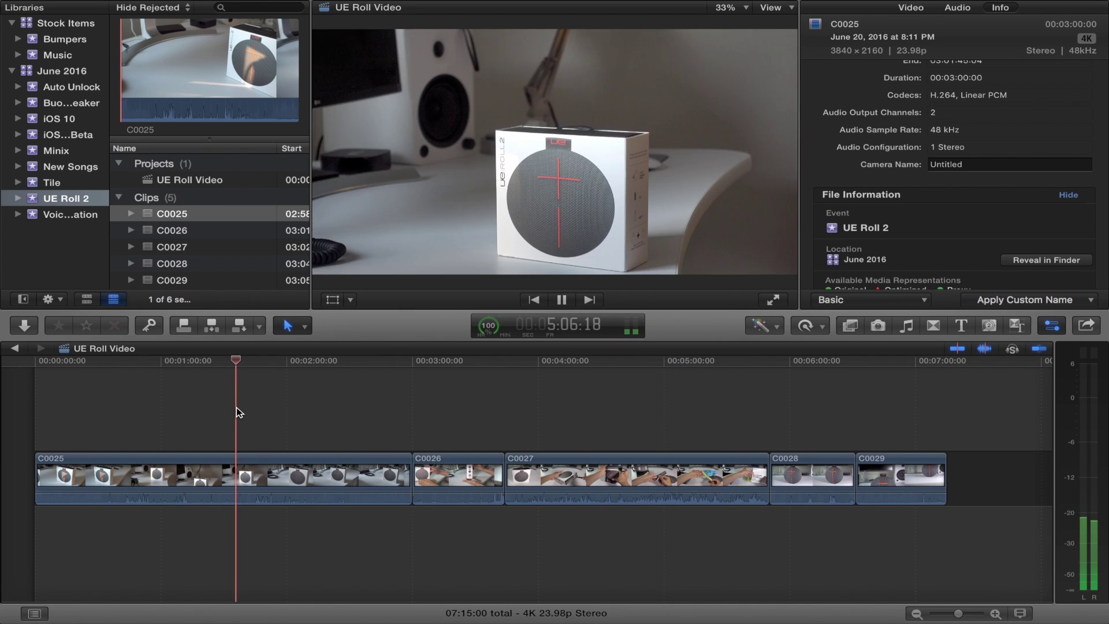
click(531, 413)
click(449, 414)
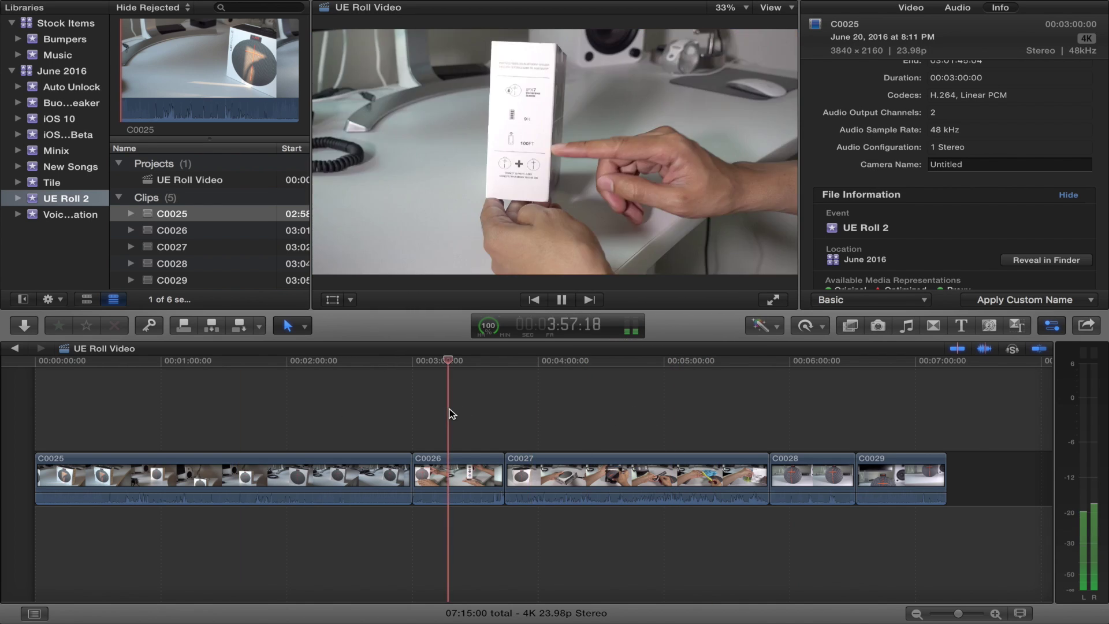
click(899, 409)
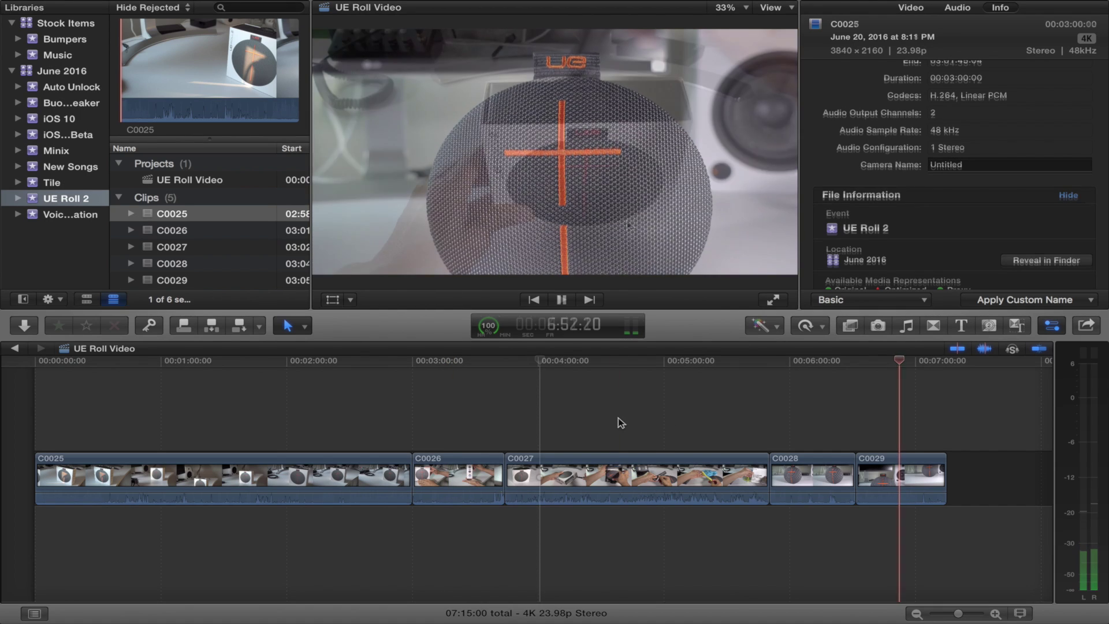
click(540, 434)
key(space)
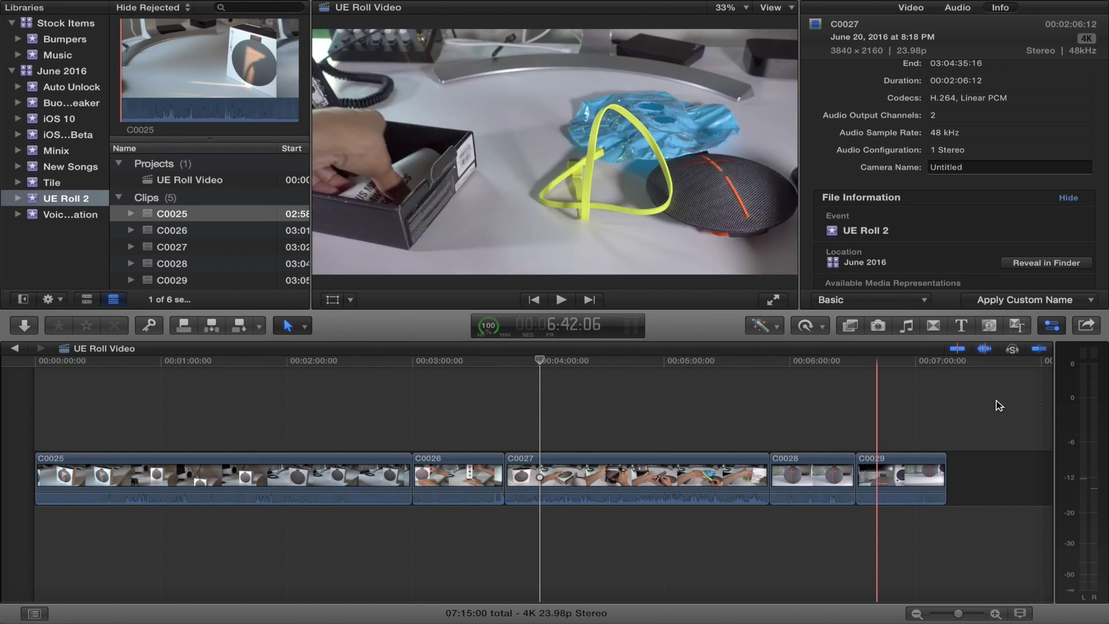
click(1086, 326)
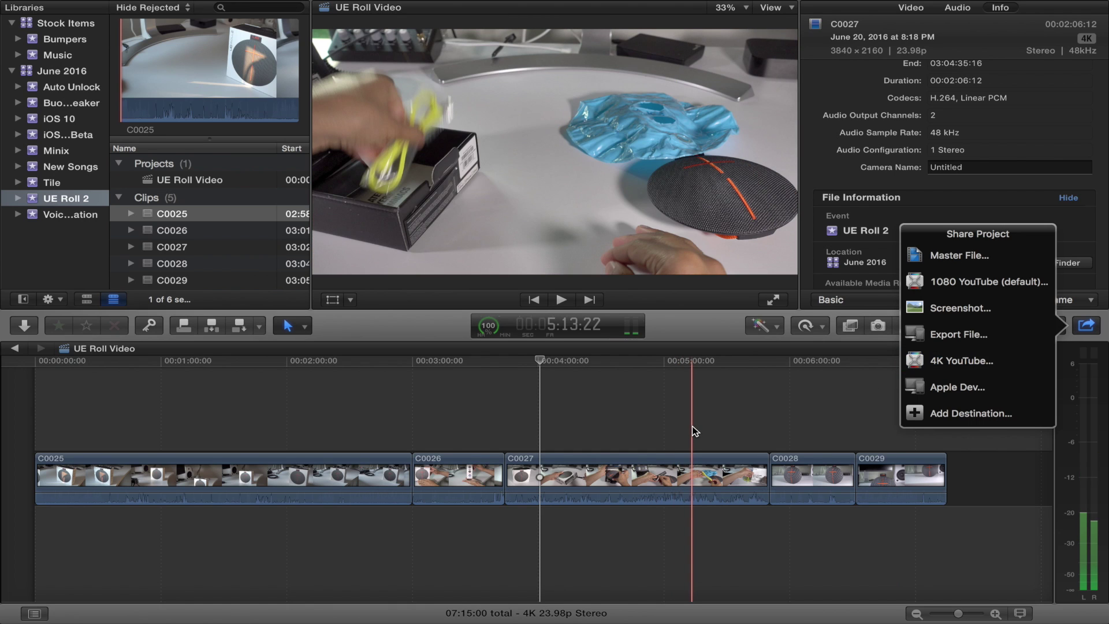
Dismiss the share options and switch viewer playback from proxy to Optimized/Original media.
click(694, 431)
click(776, 7)
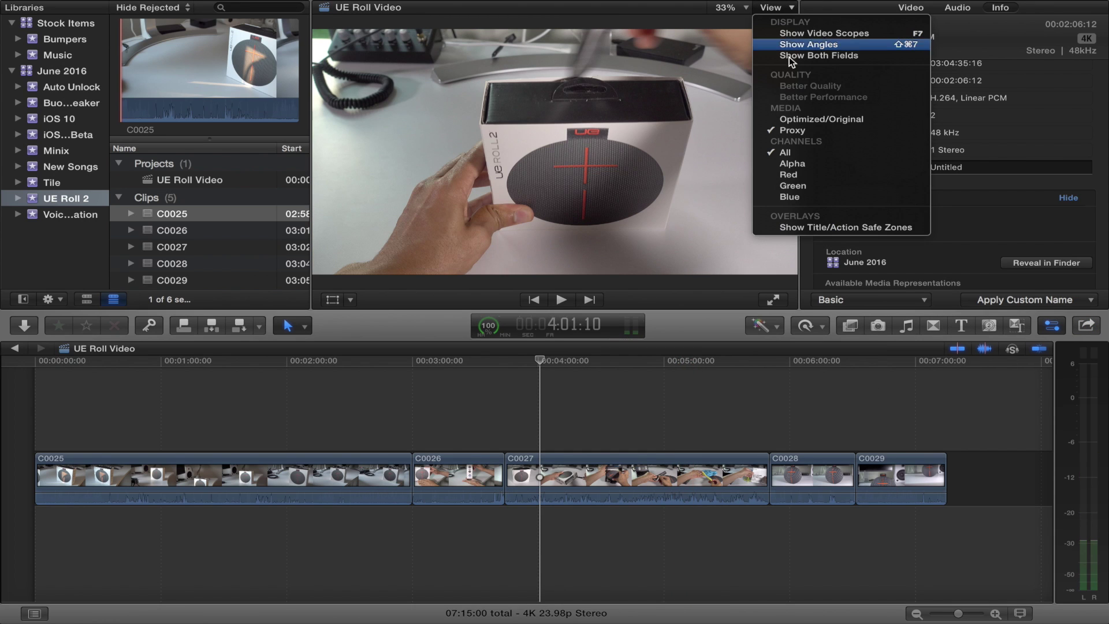
click(792, 119)
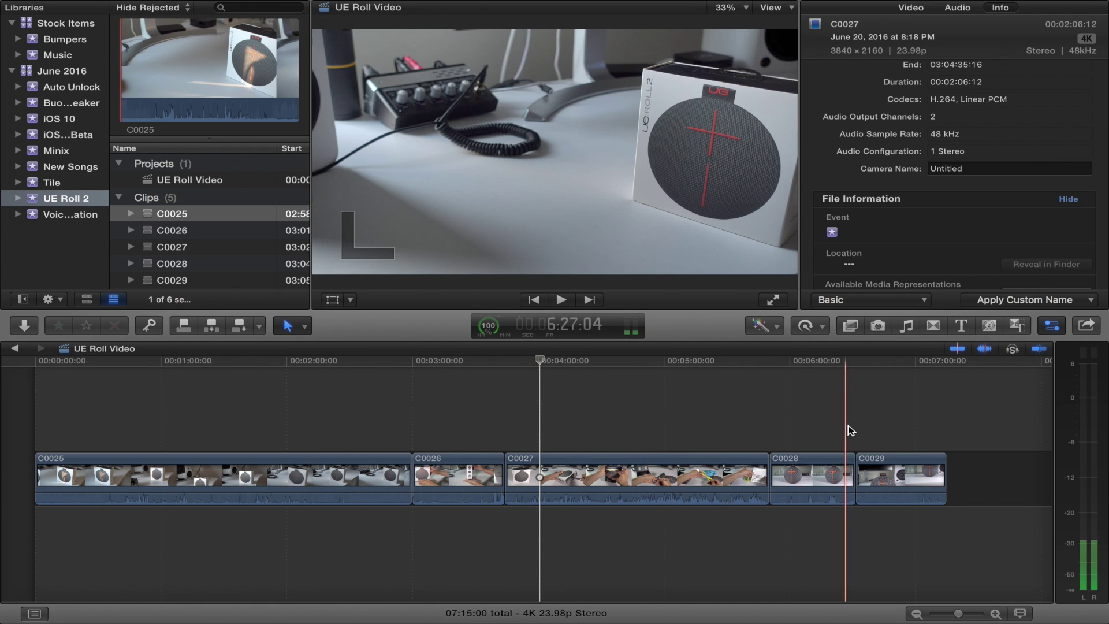
Play the timeline briefly from about 2:20, then bring up the share options again.
click(329, 452)
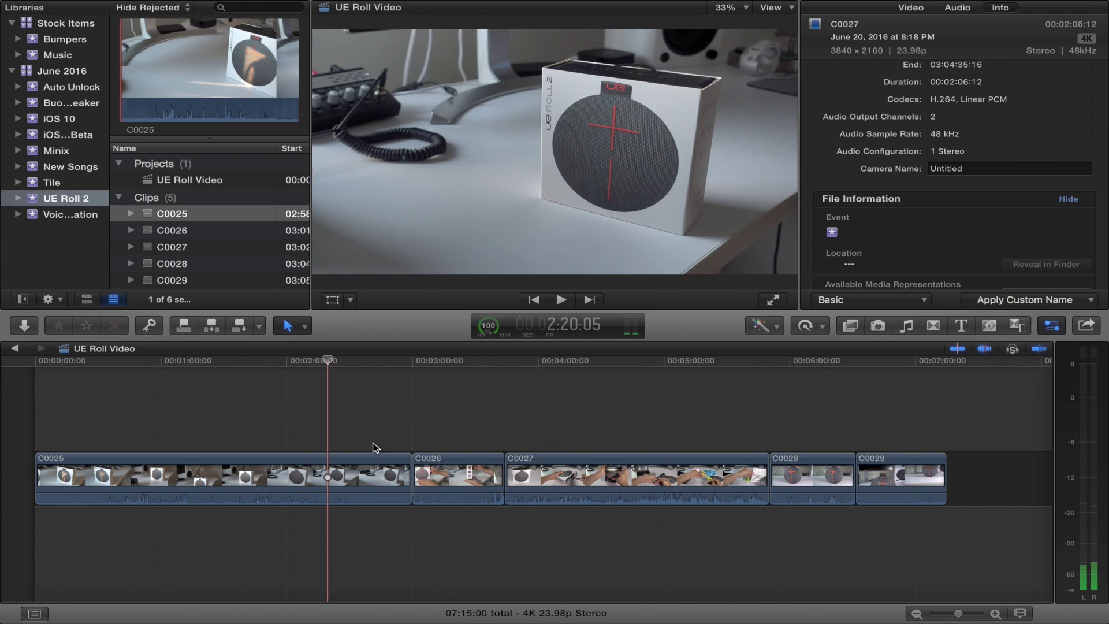
key(space)
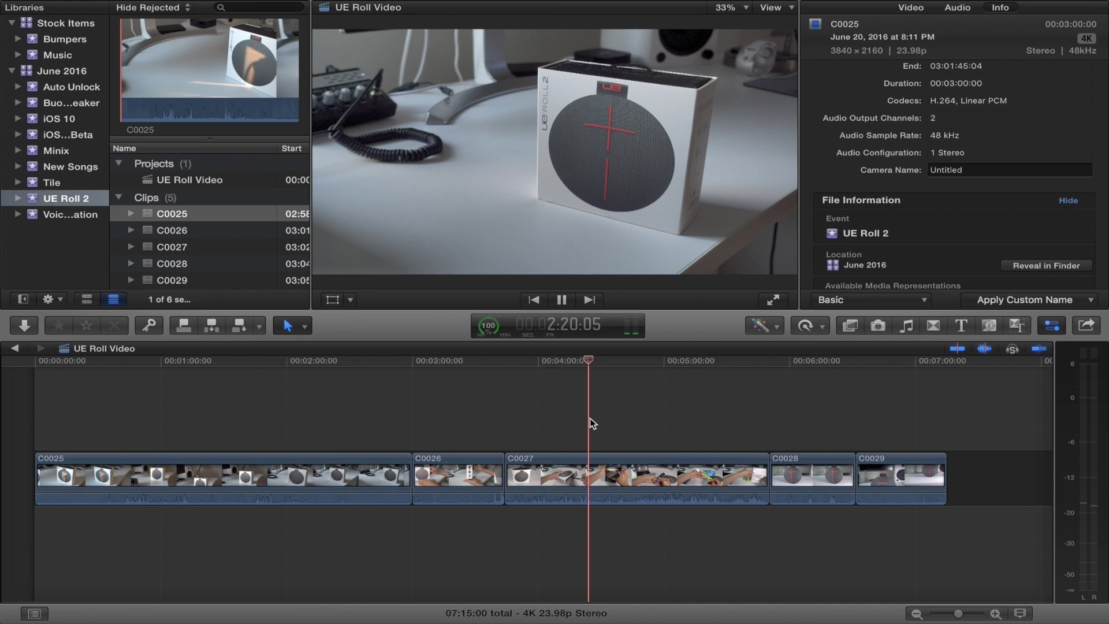
key(space)
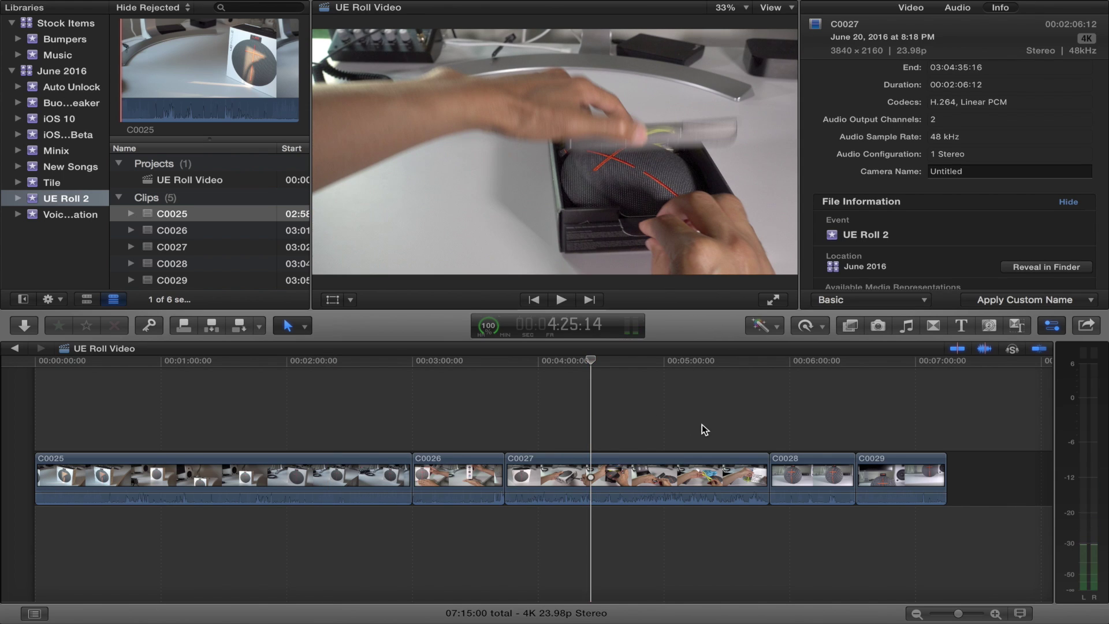
click(1085, 327)
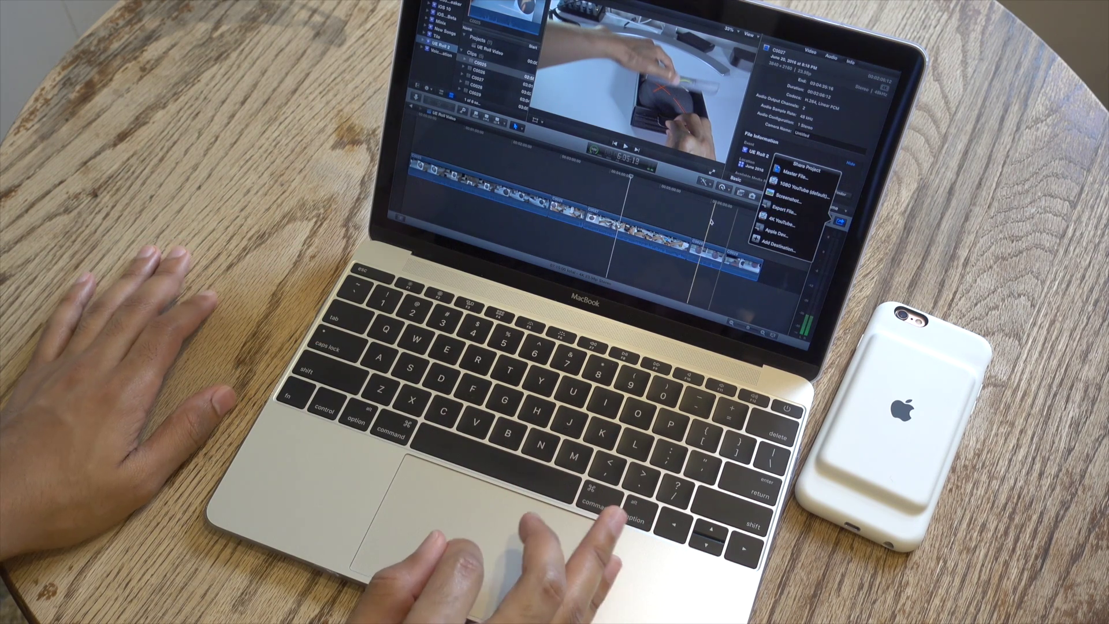
Dismiss the Share Project popover with Escape to return to the UE Roll Video timeline.
key(Escape)
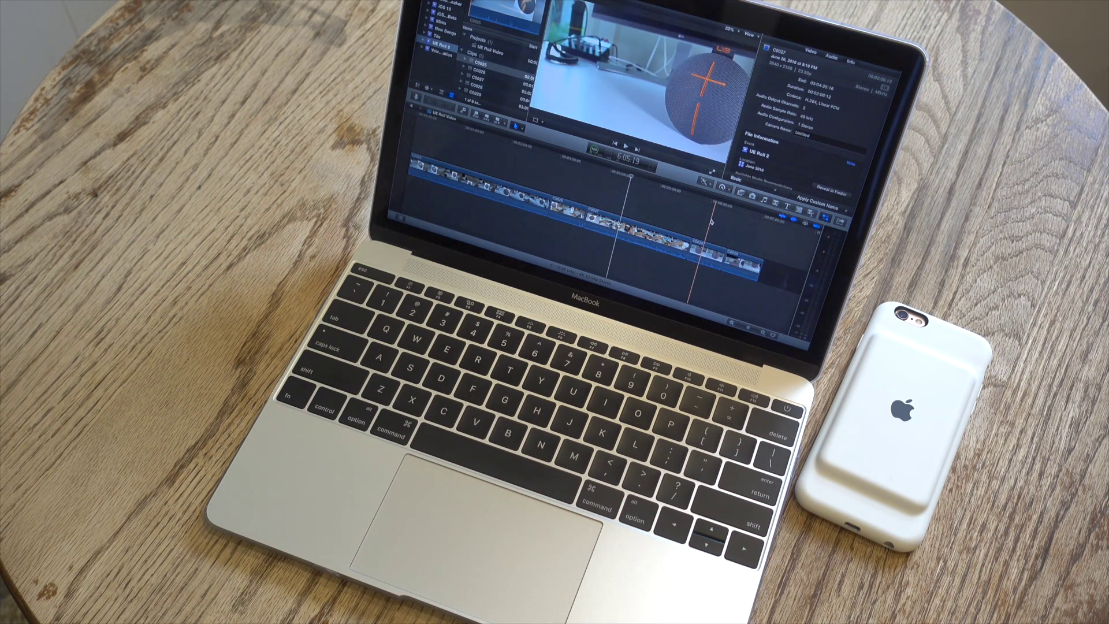